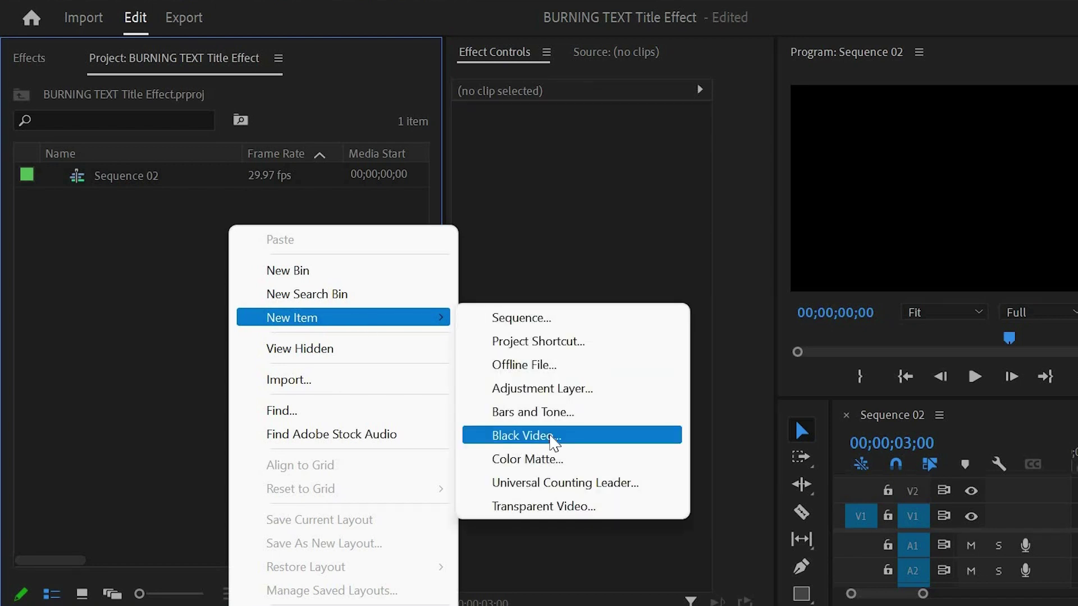
# Create a Black Video item and place it on track V1 of Sequence 02.
pyautogui.click(554, 438)
pyautogui.click(680, 375)
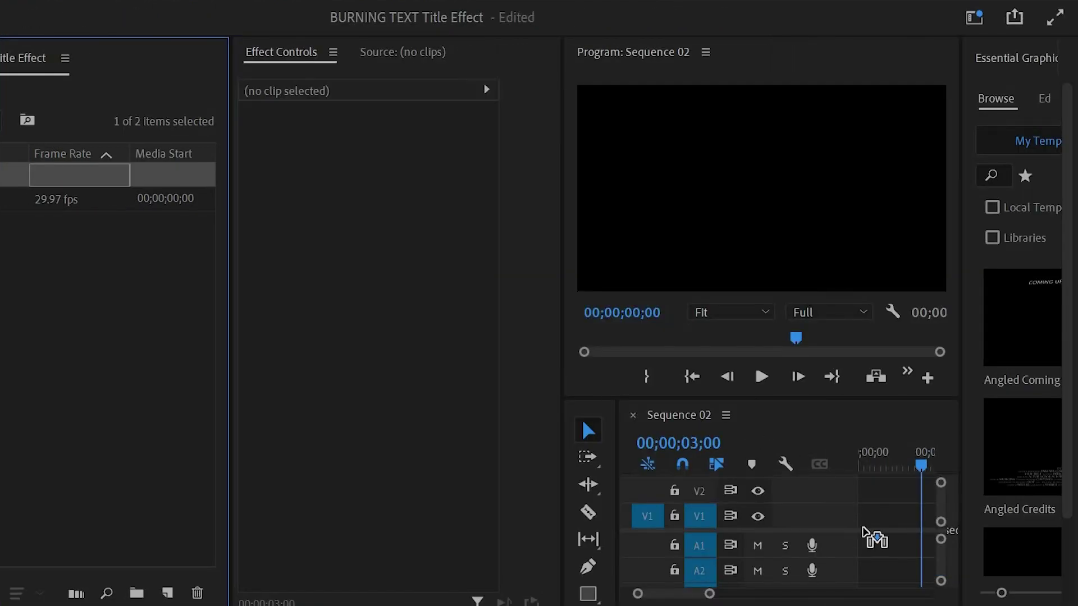
pyautogui.moveTo(186, 181); pyautogui.dragTo(863, 540)
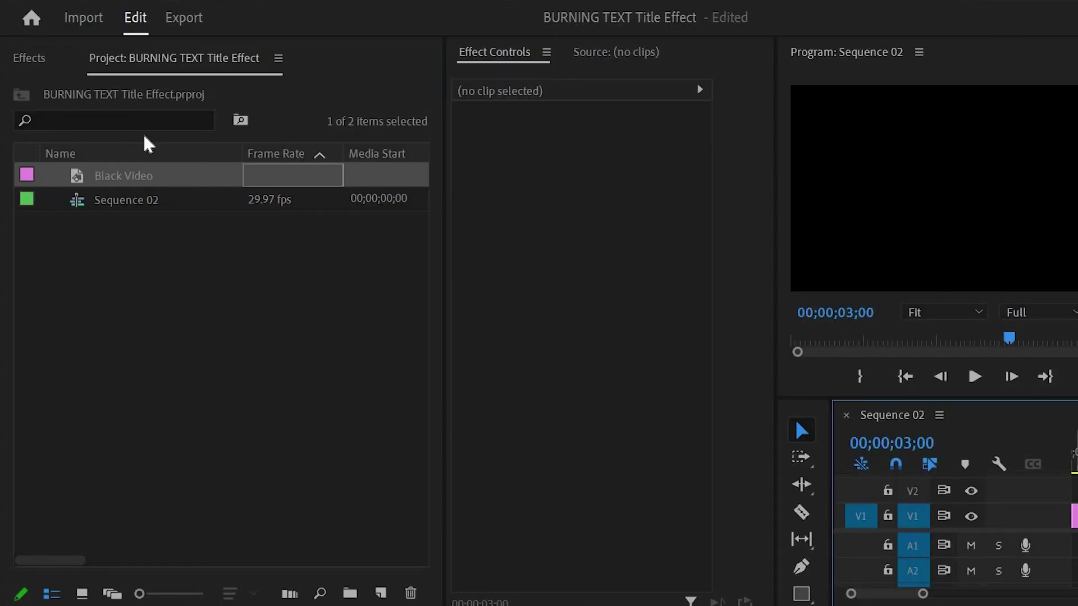
# Find the Circle effect and apply it to the Black Video clip.
pyautogui.click(30, 59)
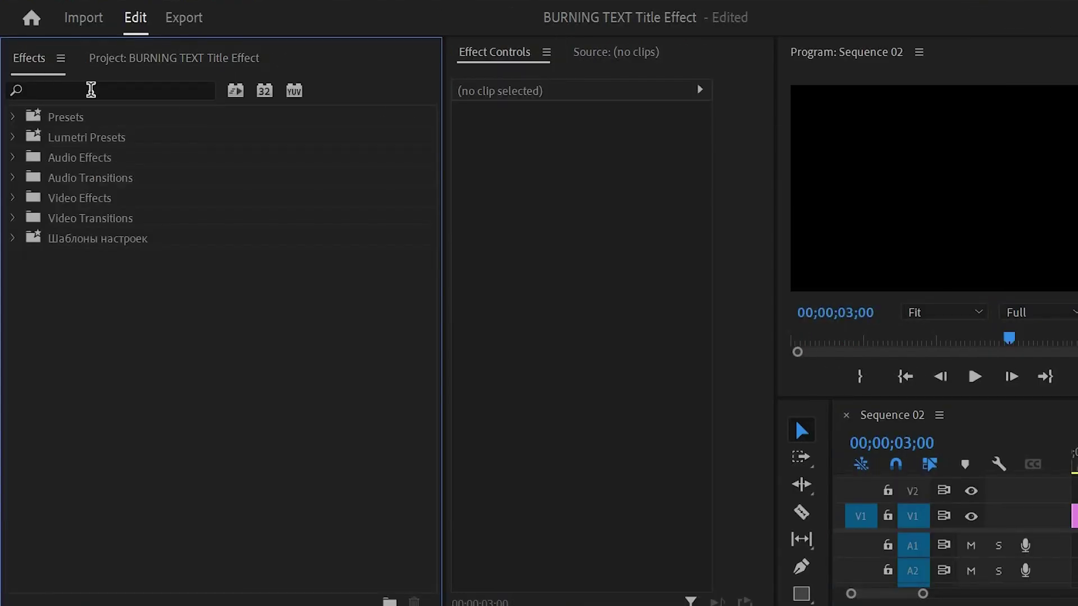
pyautogui.click(90, 90)
pyautogui.write('cir')
pyautogui.moveTo(166, 242); pyautogui.dragTo(897, 527)
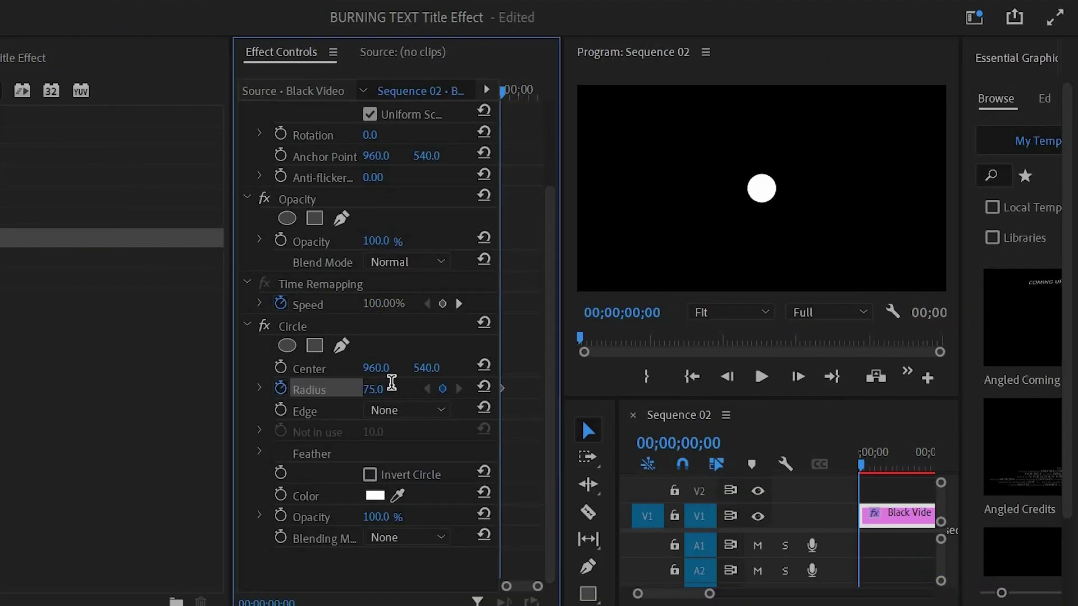
# Keyframe the circle Radius from 0 at 00;00 to 1110 at 03;00.
pyautogui.click(371, 389)
pyautogui.write('0')
pyautogui.press('Return')
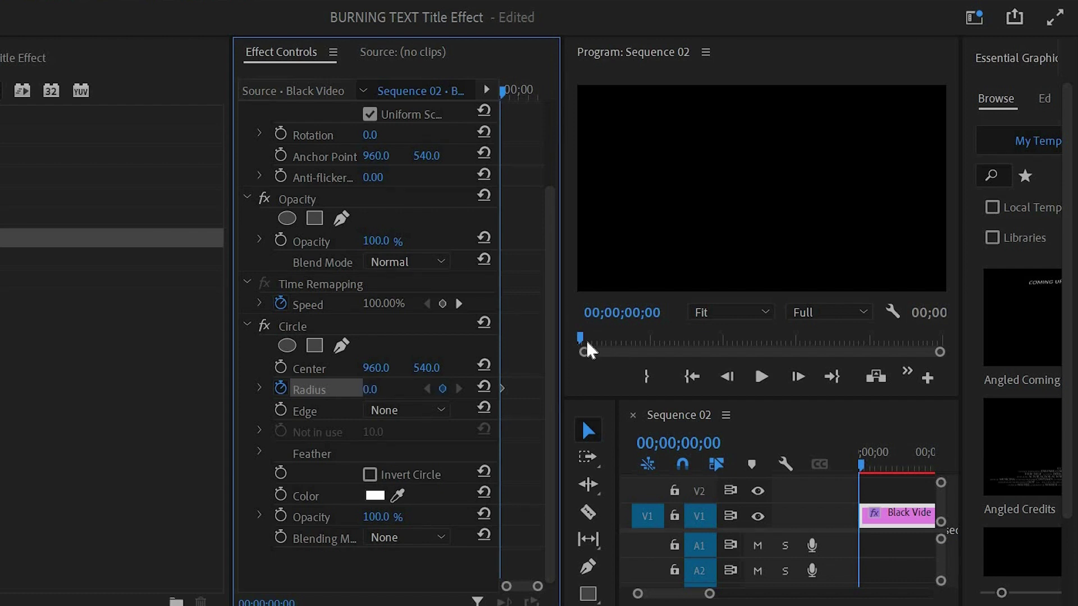
pyautogui.moveTo(580, 339); pyautogui.dragTo(799, 339)
pyautogui.write('111')
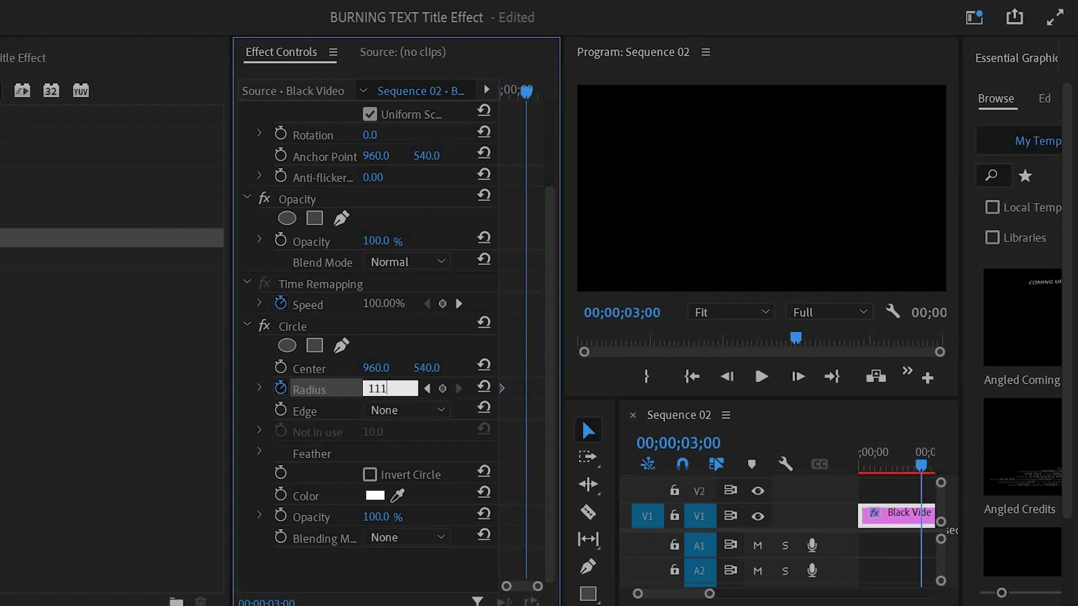
pyautogui.write('0')
pyautogui.press('Return')
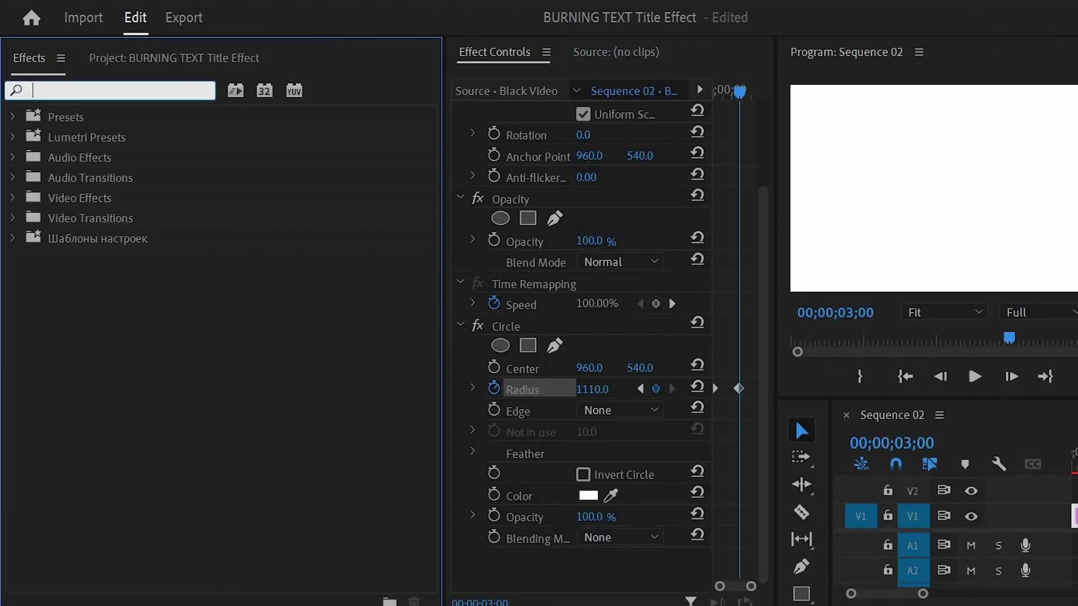
pyautogui.write('tur')
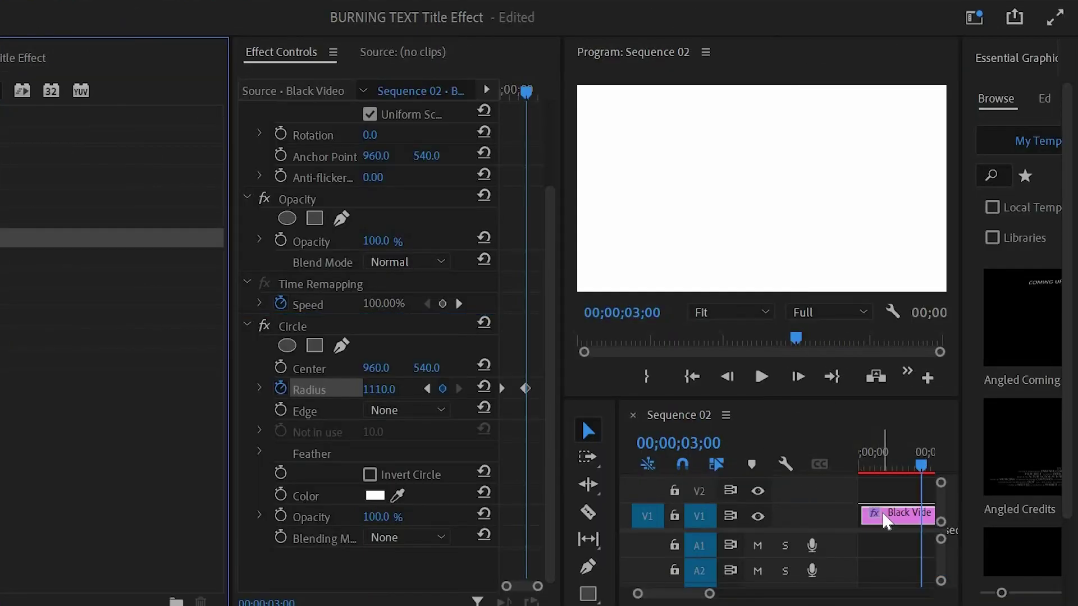
# Apply Turbulent Displace with Amount 300, Complexity 10 and Evolution 60, and preview the blob.
pyautogui.moveTo(884, 520); pyautogui.dragTo(885, 520)
pyautogui.moveTo(549, 387); pyautogui.dragTo(552, 505)
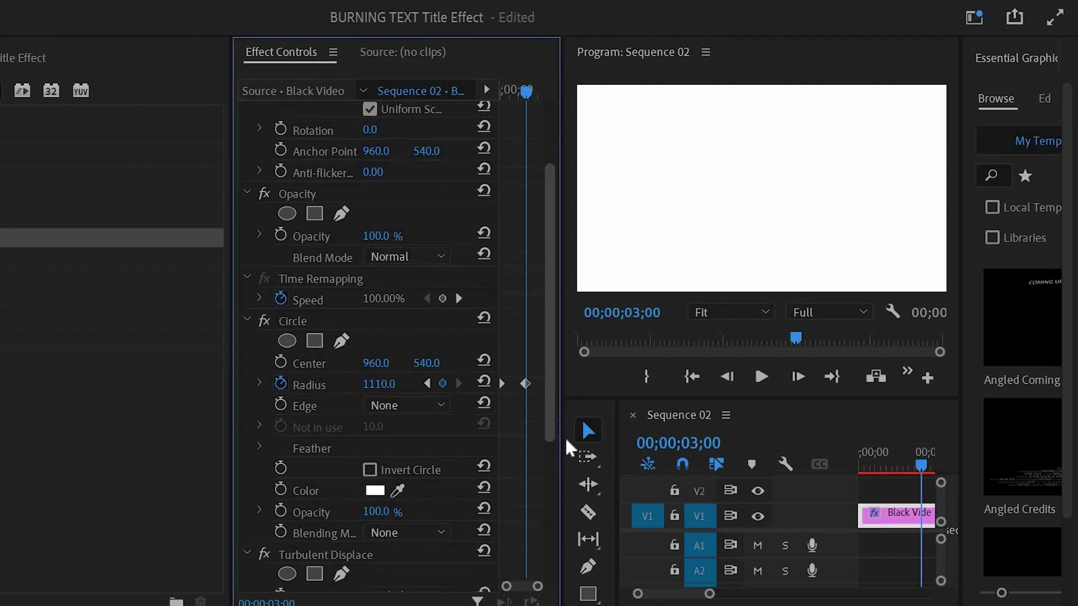
pyautogui.scroll(-2, 379, 379)
pyautogui.click(375, 367)
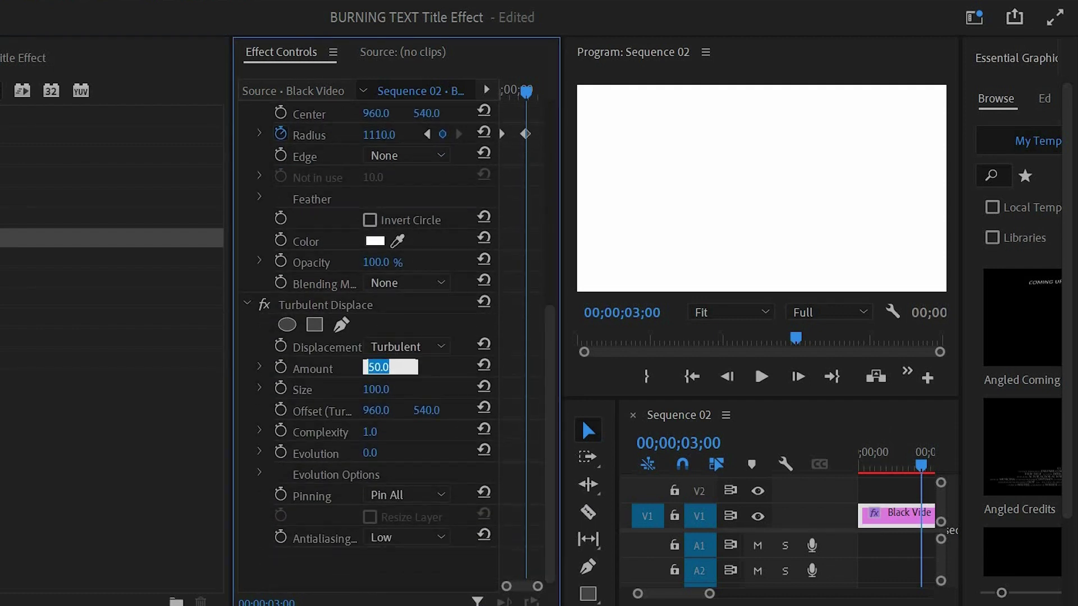
pyautogui.write('00')
pyautogui.click(370, 431)
pyautogui.write('10')
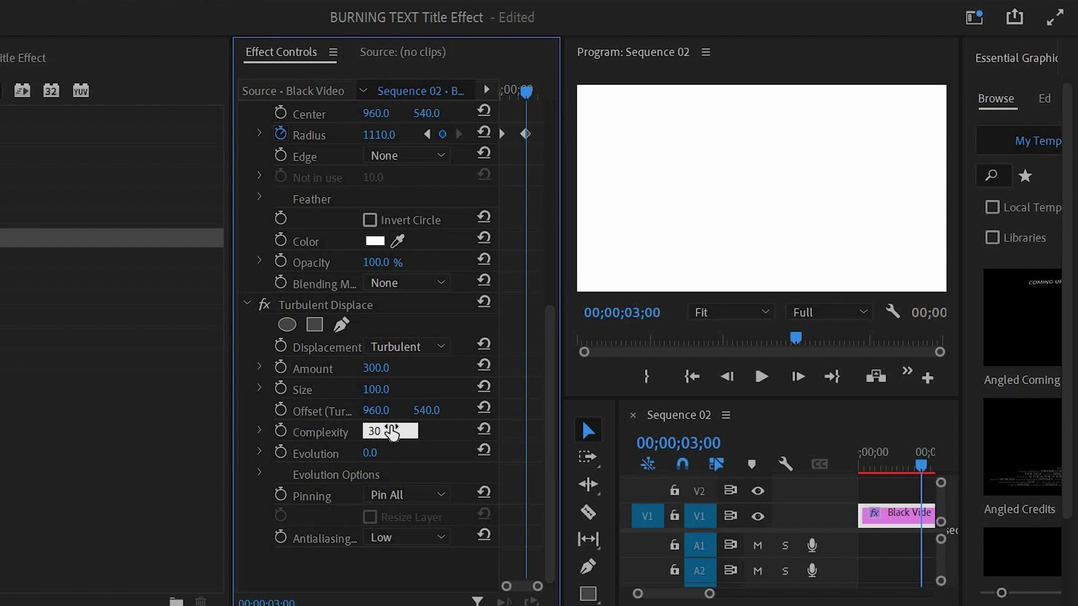
pyautogui.press('Return')
pyautogui.click(370, 453)
pyautogui.write('60')
pyautogui.press('Return')
pyautogui.click(859, 459)
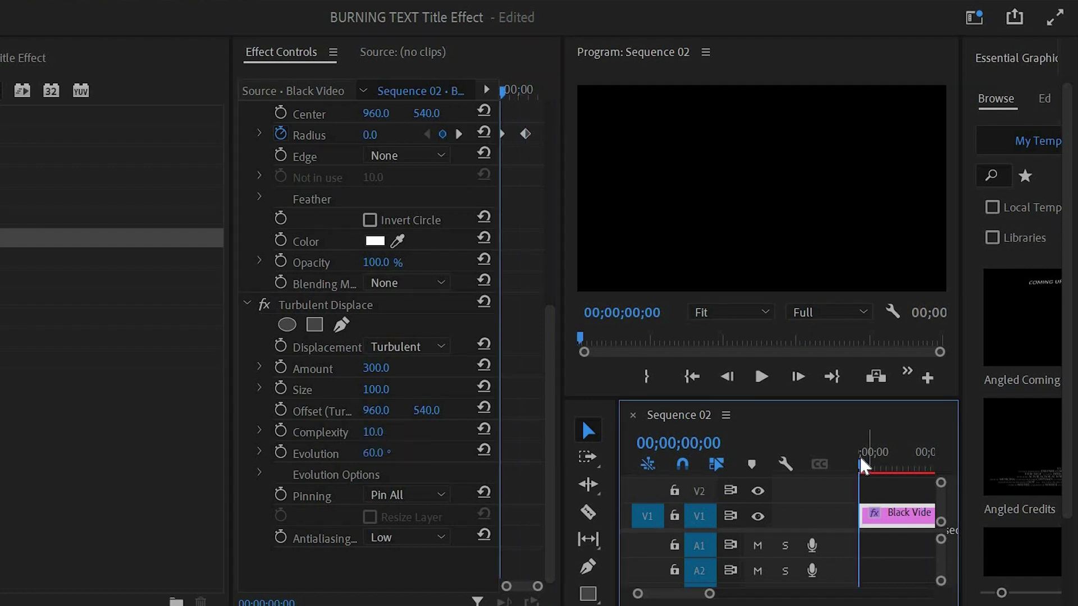
pyautogui.moveTo(873, 457); pyautogui.dragTo(789, 478)
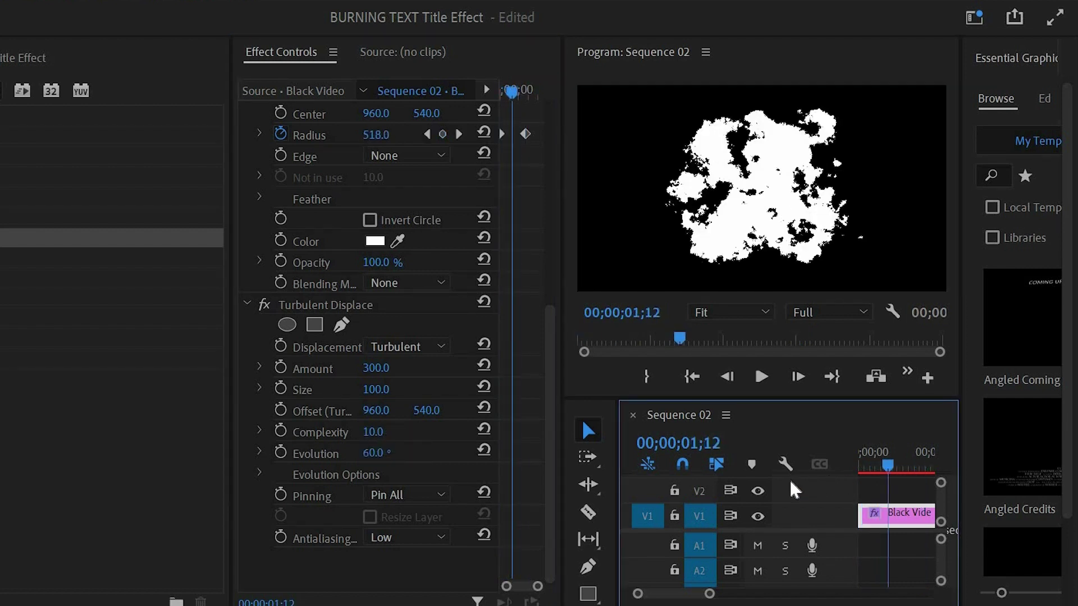
# Add an enlarged grunge-font PREMIERE PRO title and move the Black Video above it.
pyautogui.press('t')
pyautogui.click(711, 160)
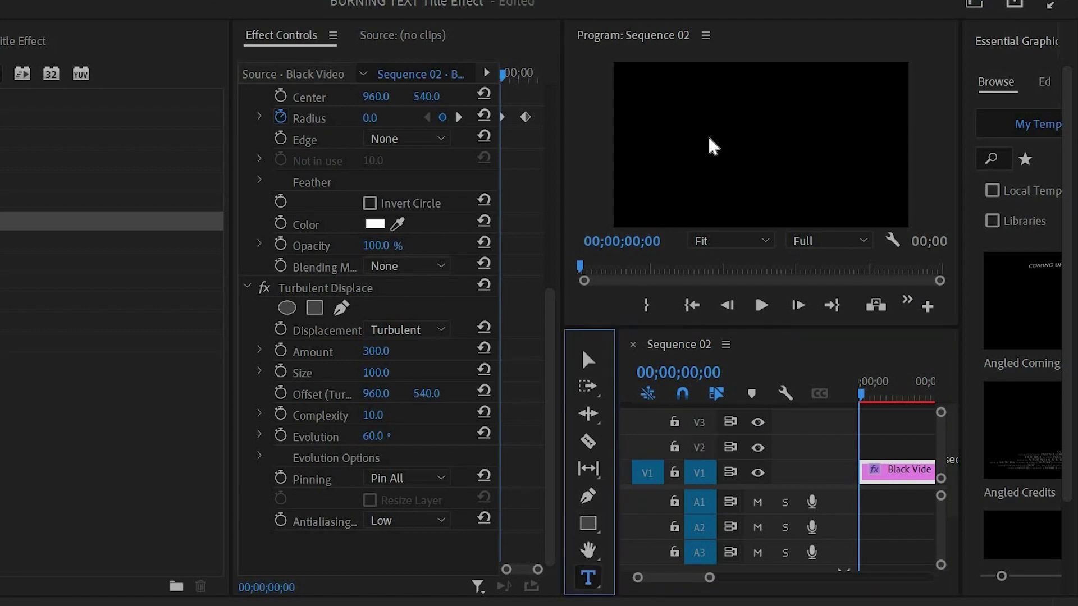
pyautogui.write('PREMIERE PRO')
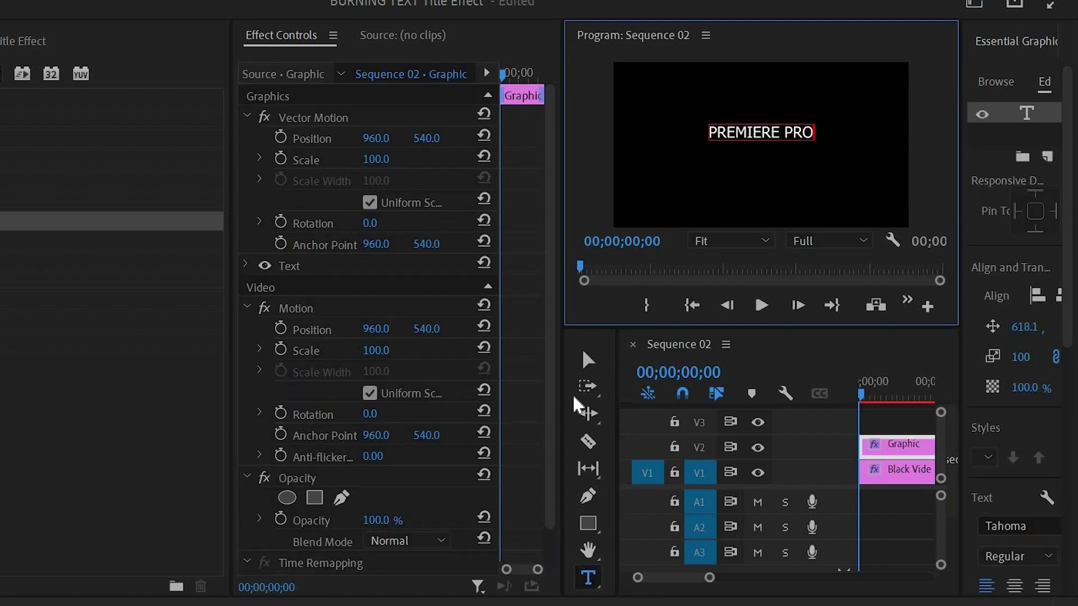
pyautogui.click(588, 360)
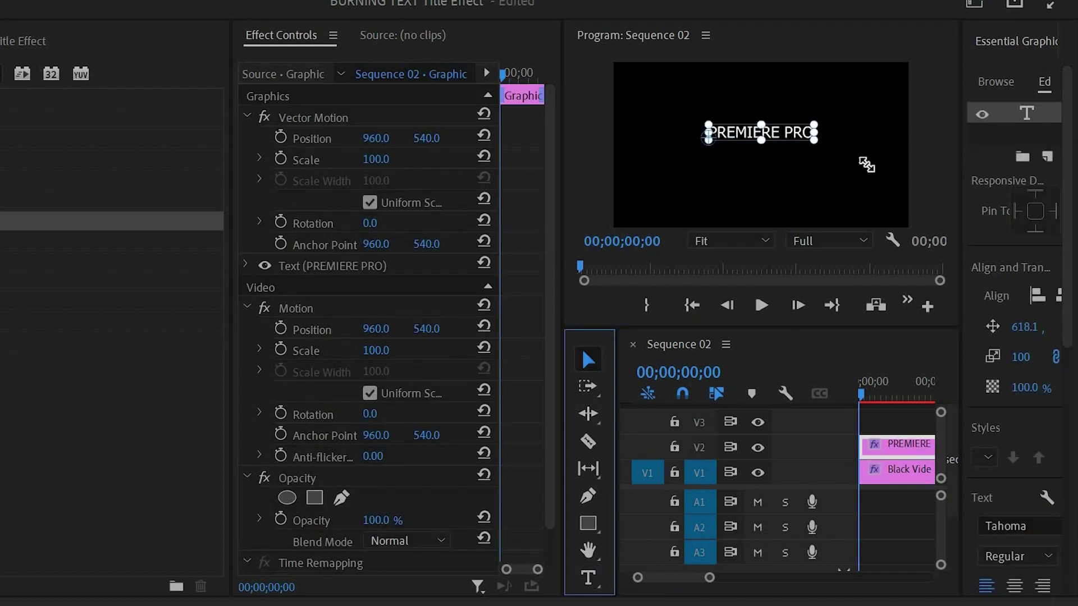
pyautogui.moveTo(815, 140); pyautogui.dragTo(868, 167)
pyautogui.click(1042, 327)
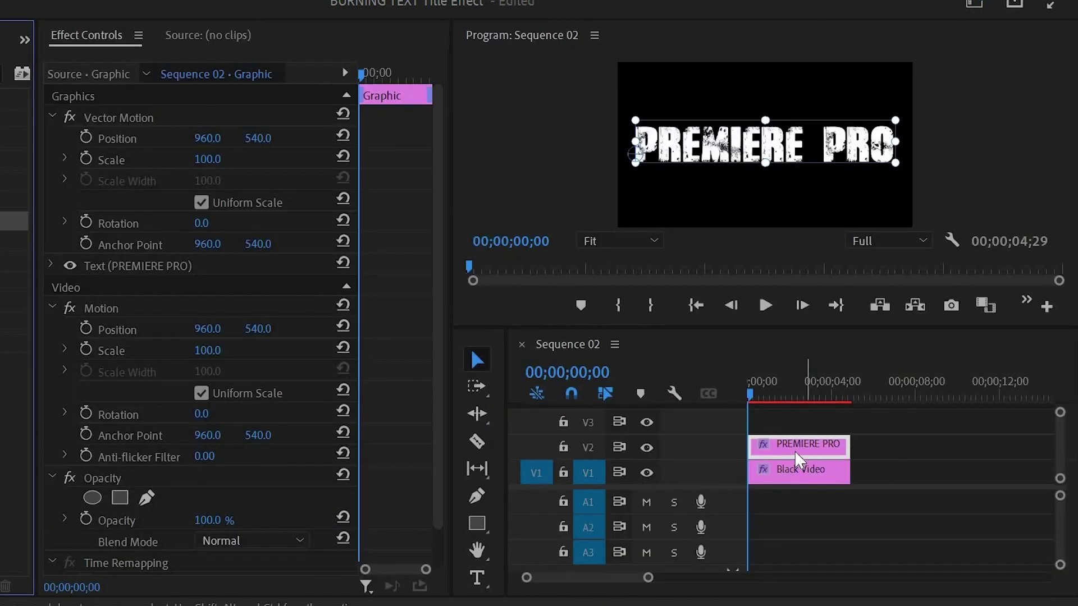
pyautogui.moveTo(794, 447)
pyautogui.mouseDown()
pyautogui.moveTo(801, 466)
pyautogui.moveTo(801, 421)
pyautogui.mouseUp()
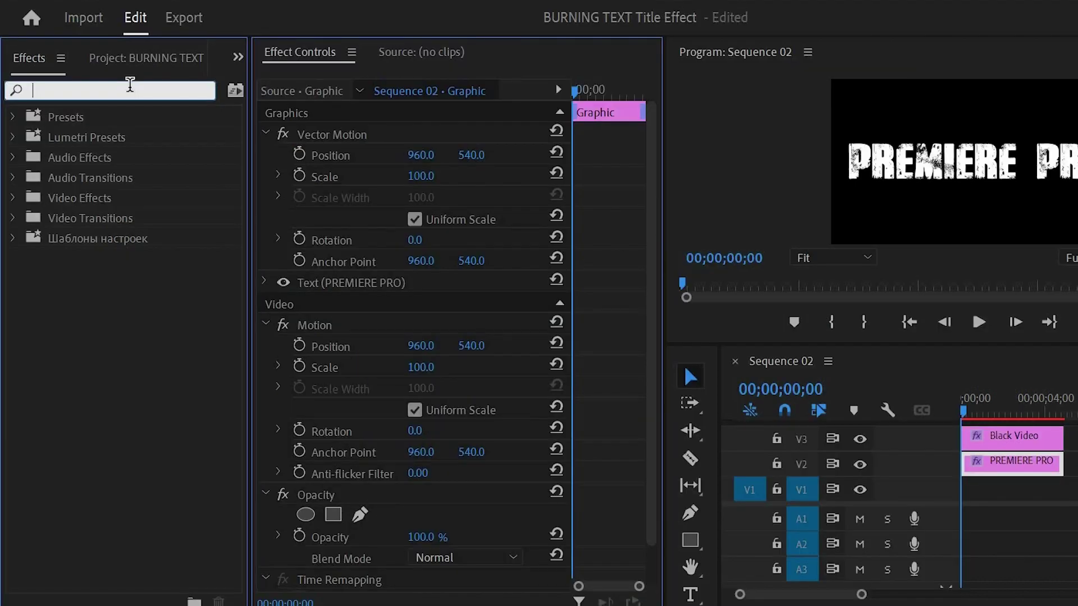
pyautogui.write('trac')
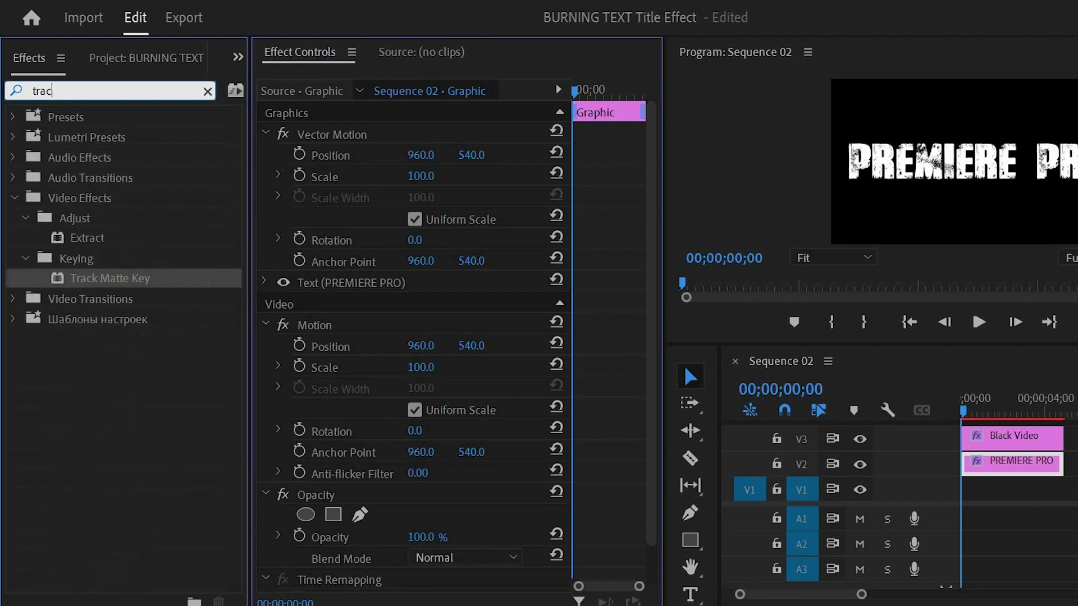
# Apply a reversed Track Matte Key using Video 3 to the title, then duplicate Black Video above.
pyautogui.moveTo(99, 282); pyautogui.dragTo(994, 471)
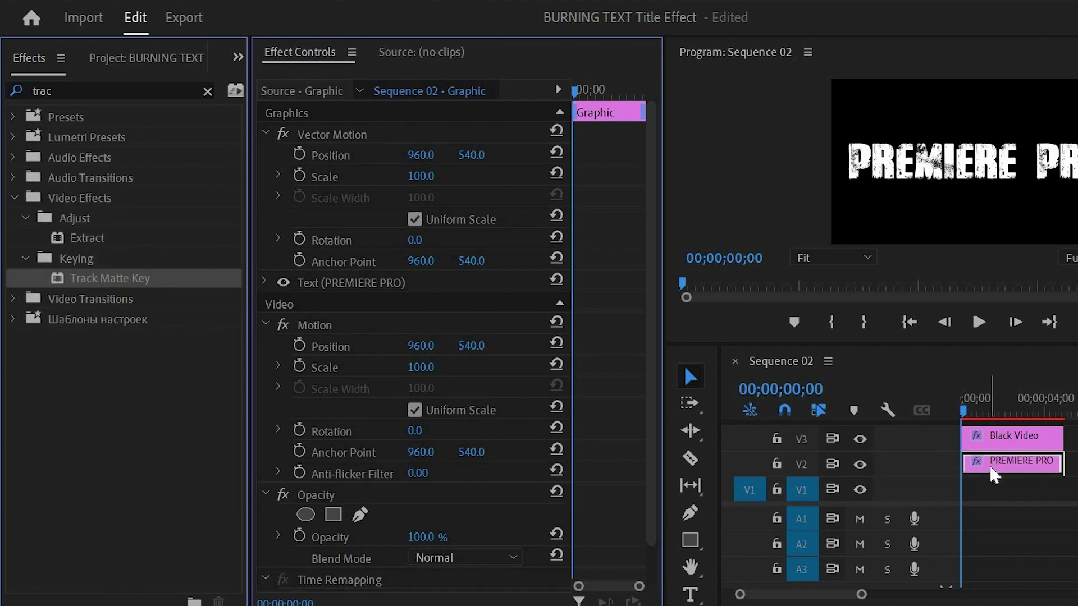
pyautogui.moveTo(994, 469); pyautogui.dragTo(995, 468)
pyautogui.click(450, 324)
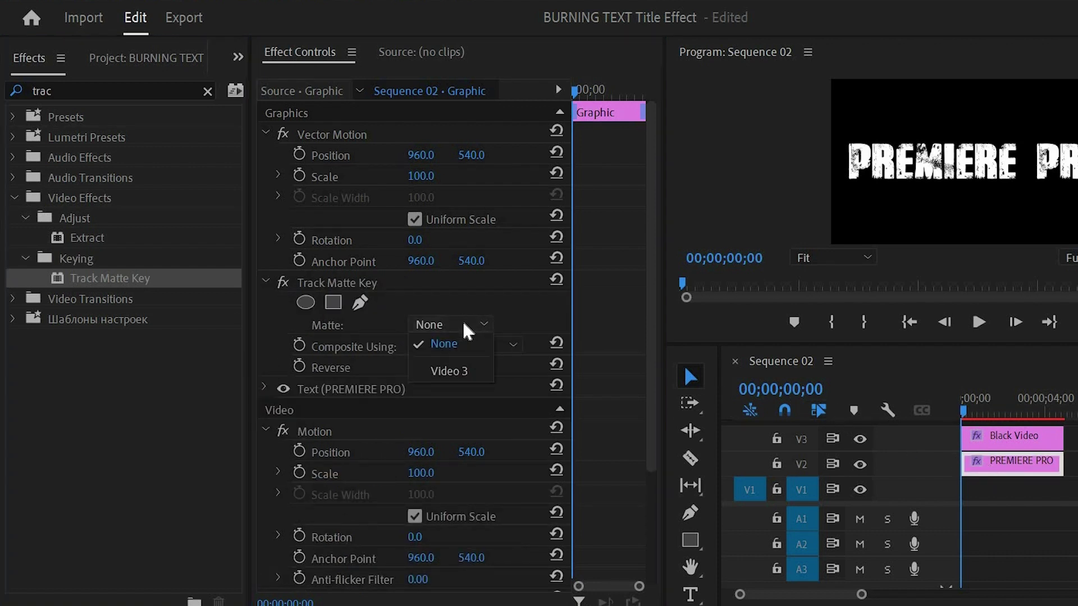
pyautogui.click(450, 371)
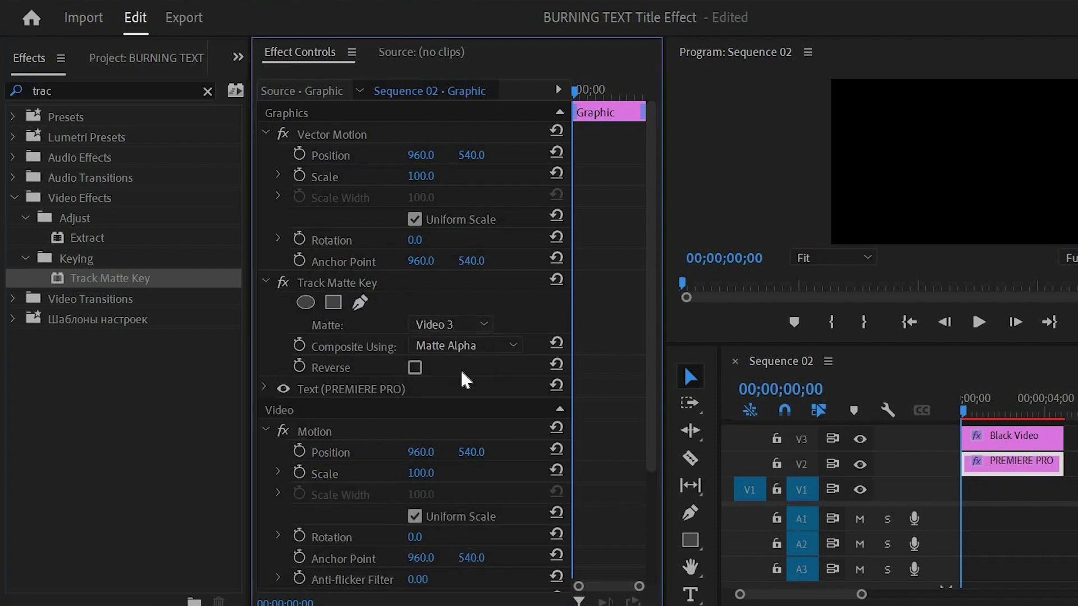
pyautogui.click(414, 368)
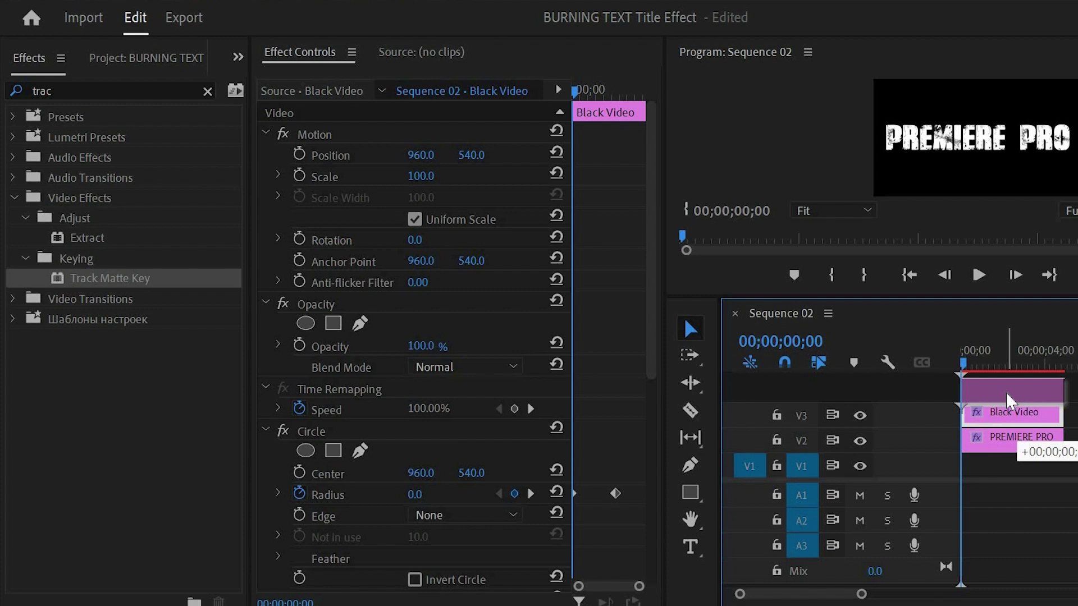
pyautogui.moveTo(1011, 400); pyautogui.dragTo(1011, 398)
# Paste a second Track Matte Key on the title and set the first one's Matte to Video 4.
pyautogui.click(1020, 439)
pyautogui.click(358, 284)
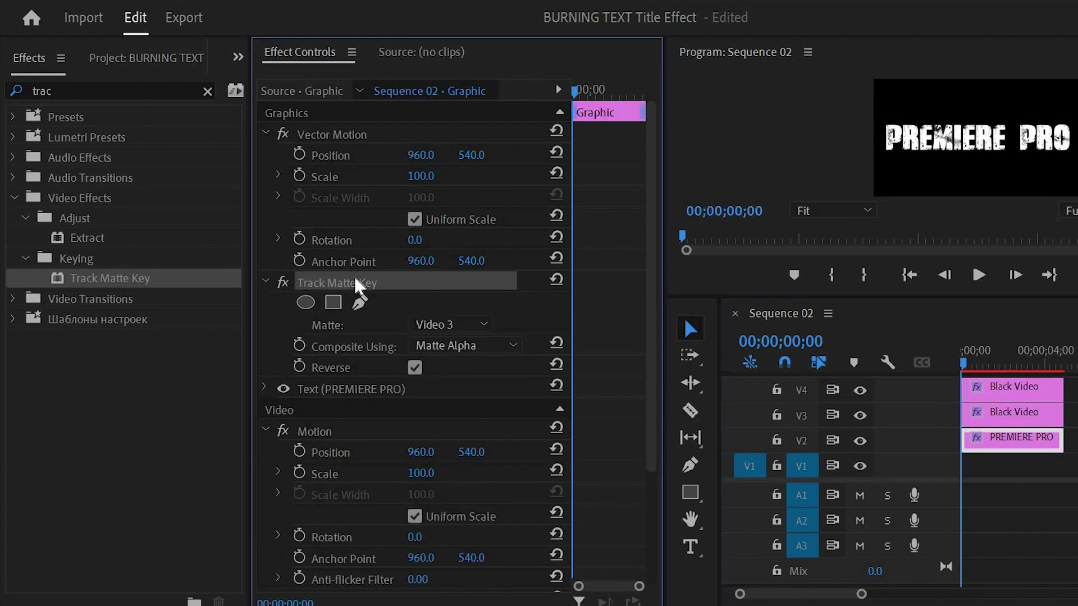
pyautogui.hotkey('ctrl', 'v')
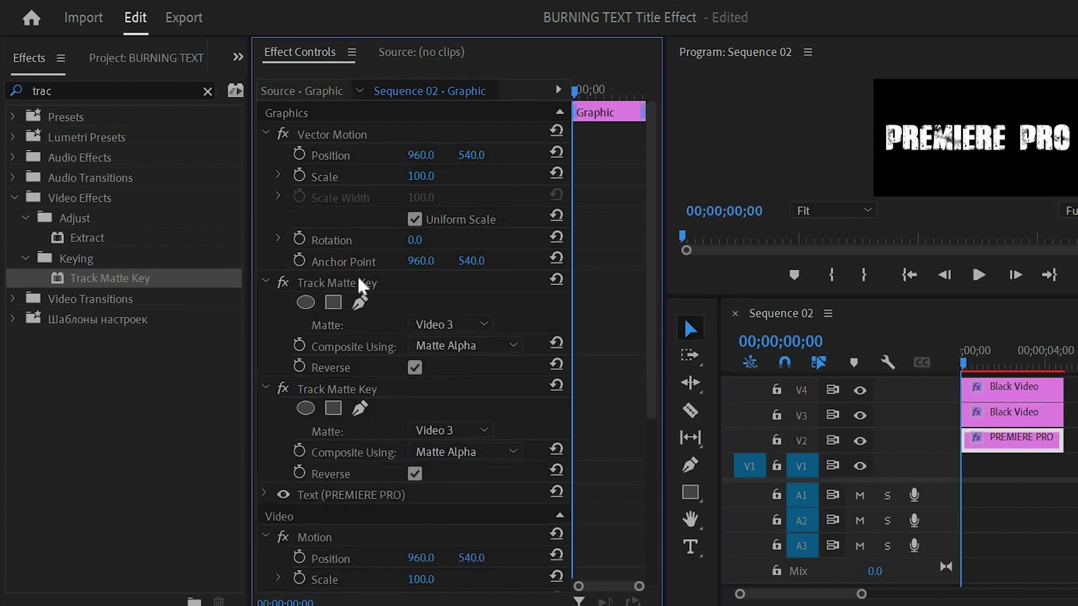
pyautogui.click(450, 325)
pyautogui.click(451, 371)
# Select the Video 4 black circle layer and clear the Effects search.
pyautogui.click(1004, 393)
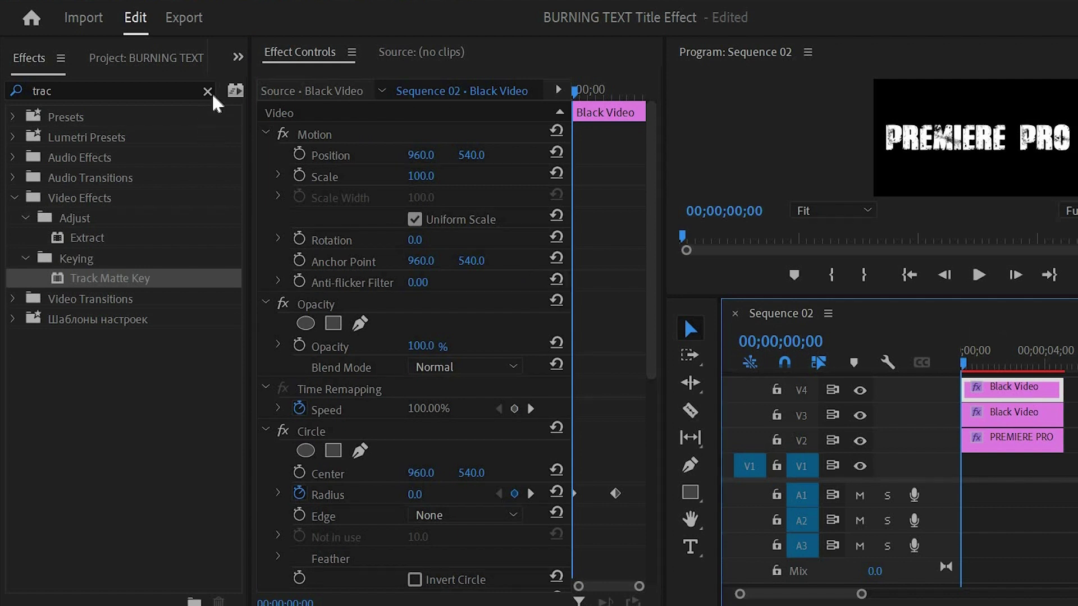
pyautogui.click(127, 90)
pyautogui.hotkey('ctrl', 'a')
pyautogui.press('BackSpace')
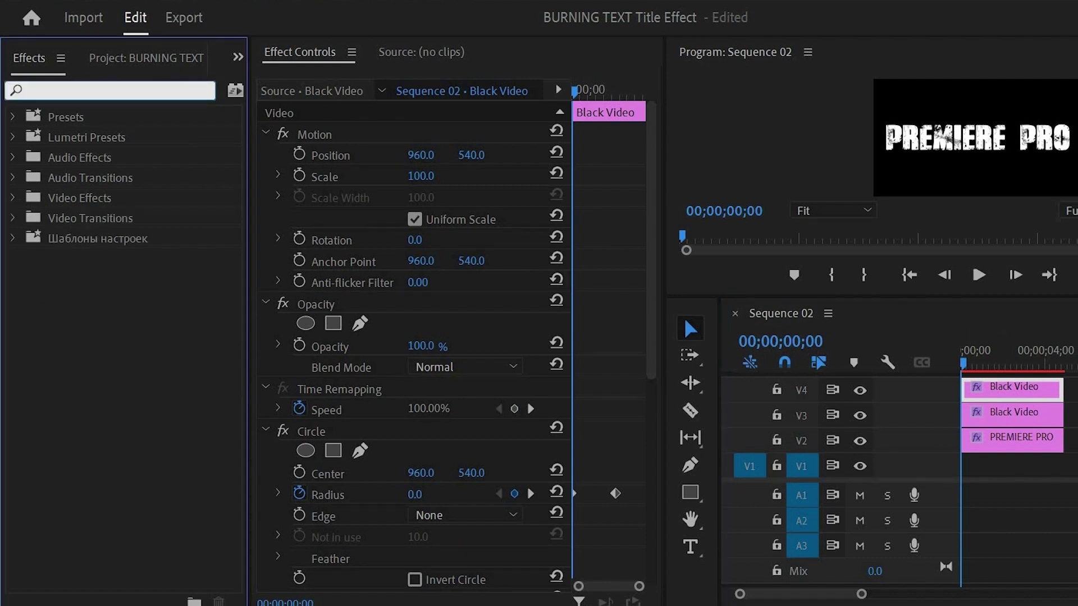
pyautogui.write('gauss')
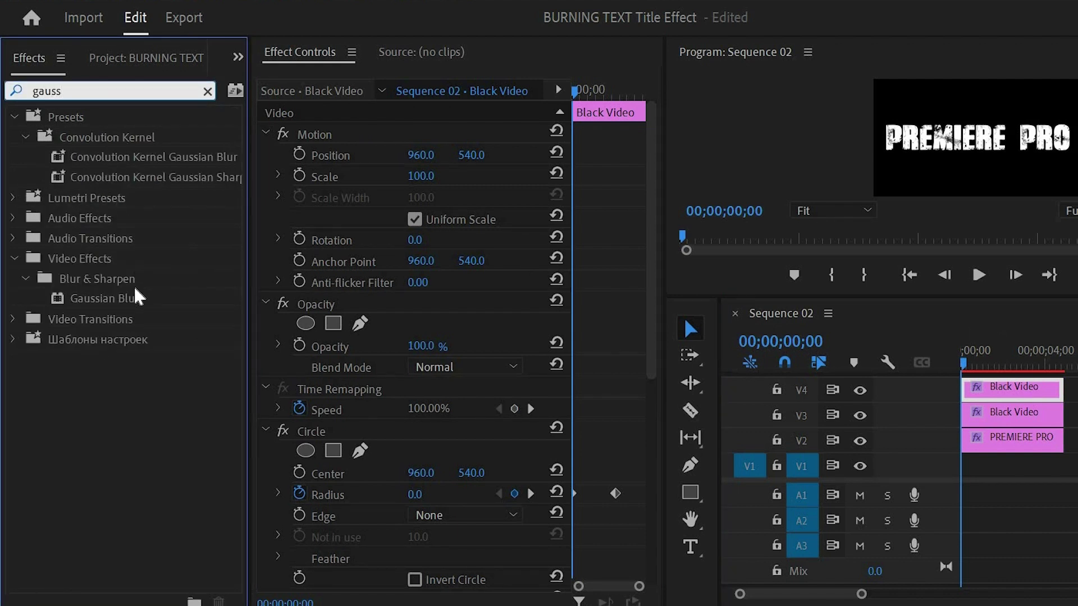
# Give the V4 layer Gaussian Blur 100, copy it to V5 and clear the blur on the copy.
pyautogui.moveTo(104, 298)
pyautogui.mouseDown()
pyautogui.moveTo(966, 374)
pyautogui.moveTo(977, 389)
pyautogui.mouseUp()
pyautogui.write('100')
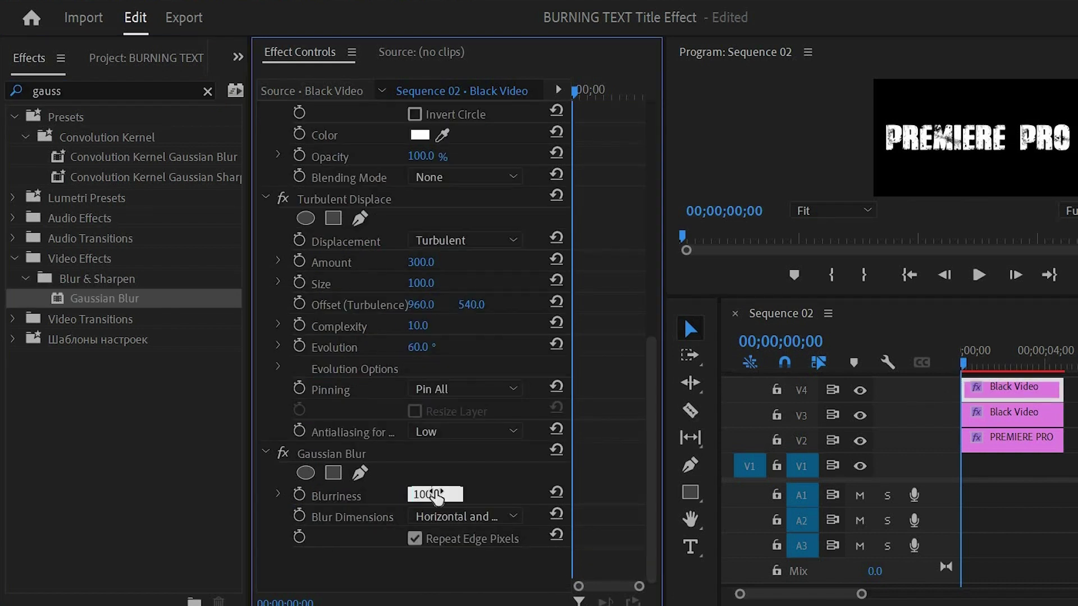
pyautogui.press('Return')
pyautogui.moveTo(1002, 369); pyautogui.dragTo(1002, 340)
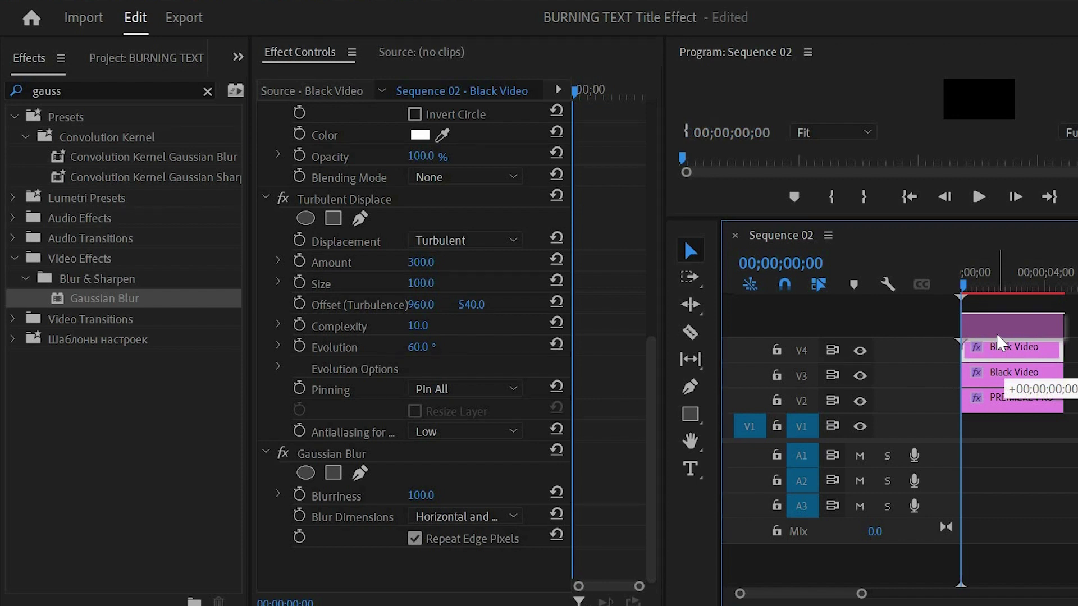
pyautogui.moveTo(1000, 341); pyautogui.dragTo(1003, 322)
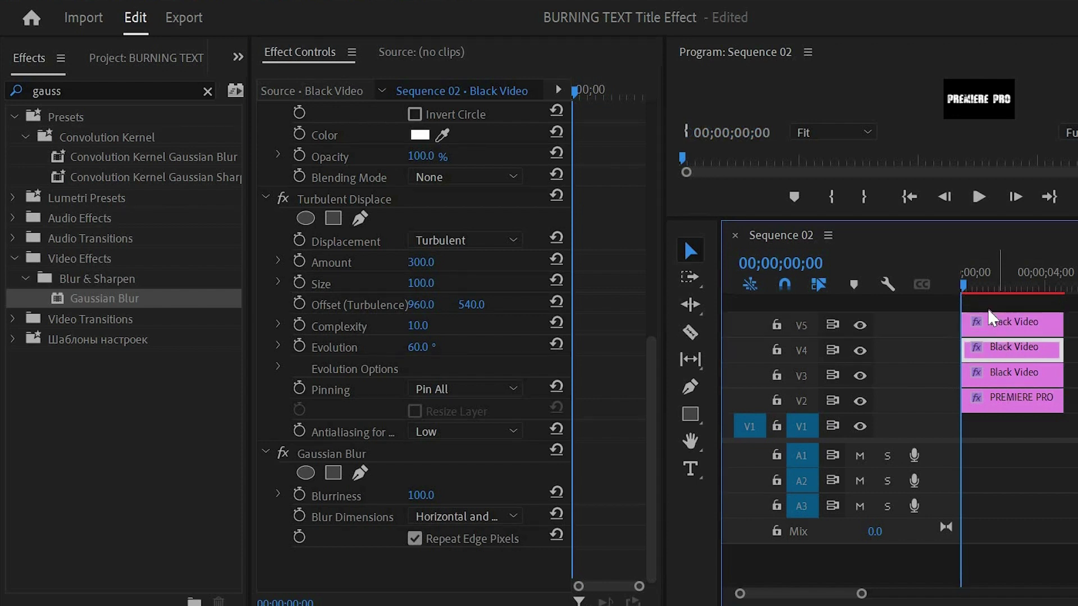
pyautogui.click(1011, 322)
pyautogui.scroll(-10, 398, 421)
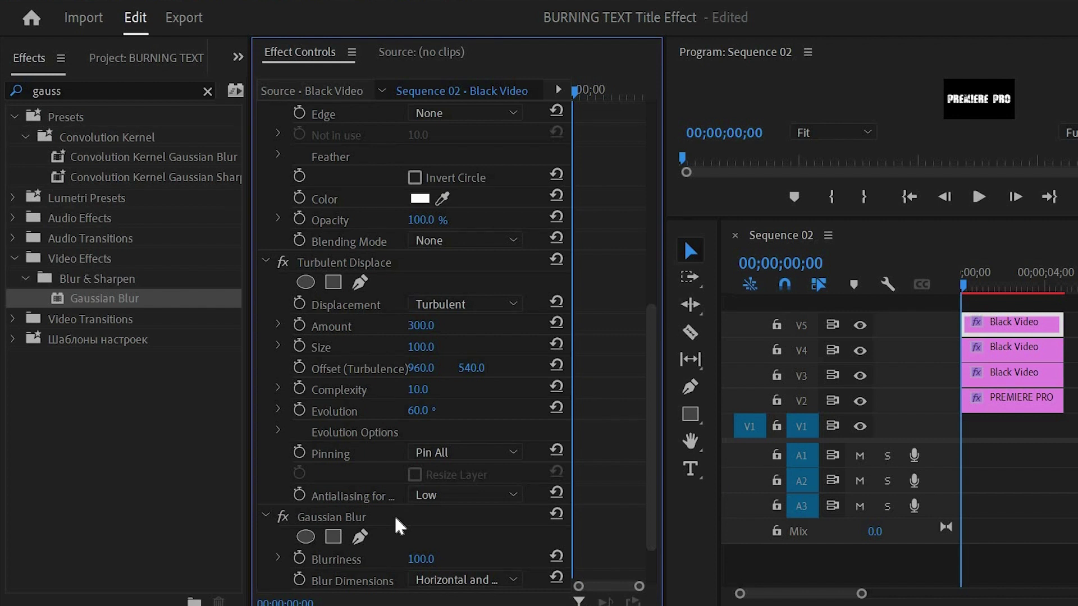
pyautogui.click(331, 517)
pyautogui.rightClick(396, 517)
pyautogui.click(445, 474)
# Copy the layer up to V6 and nest the top two black layers as Nested Sequence 03.
pyautogui.moveTo(1011, 322); pyautogui.dragTo(1000, 299)
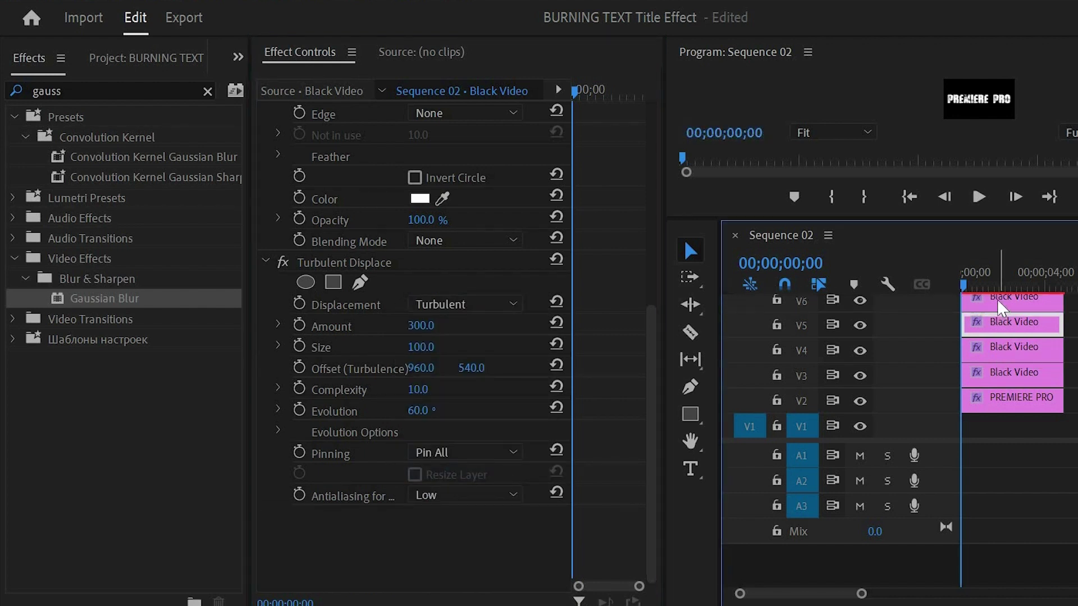
pyautogui.keyDown('shift'); pyautogui.click(1057, 327); pyautogui.keyUp('shift')
pyautogui.rightClick(1010, 347)
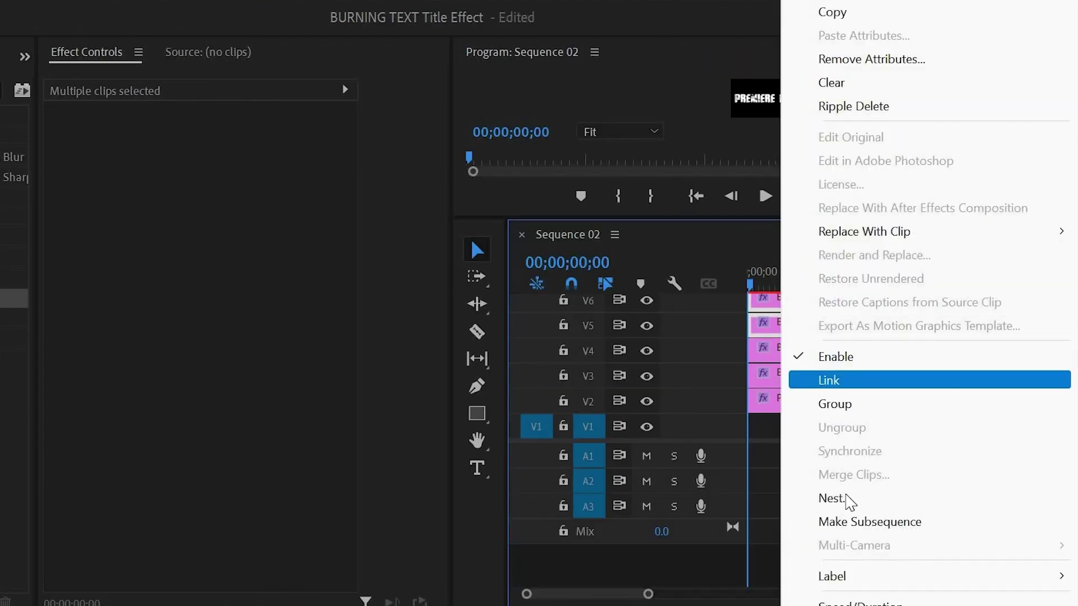
pyautogui.click(832, 499)
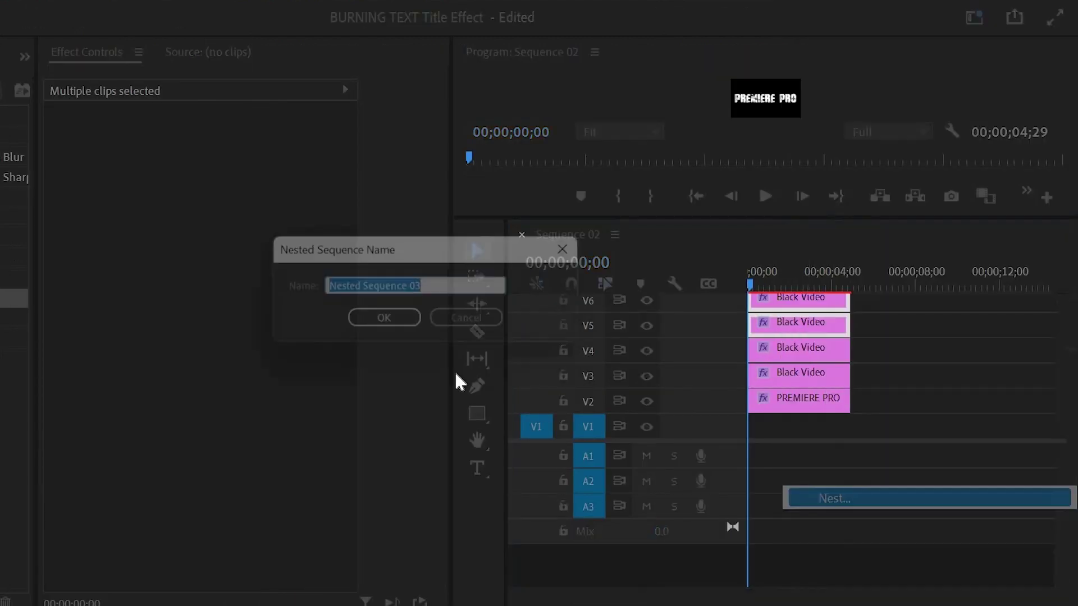
pyautogui.click(386, 324)
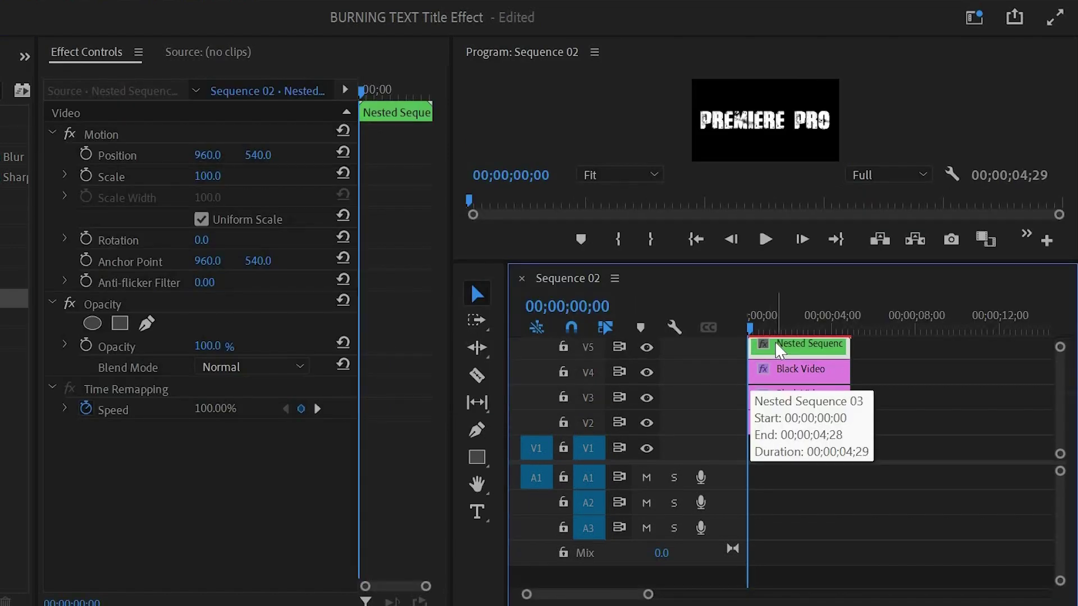
# Inside the nest, Invert the top black layer and scale it to 98, then return to Sequence 02.
pyautogui.doubleClick(779, 348)
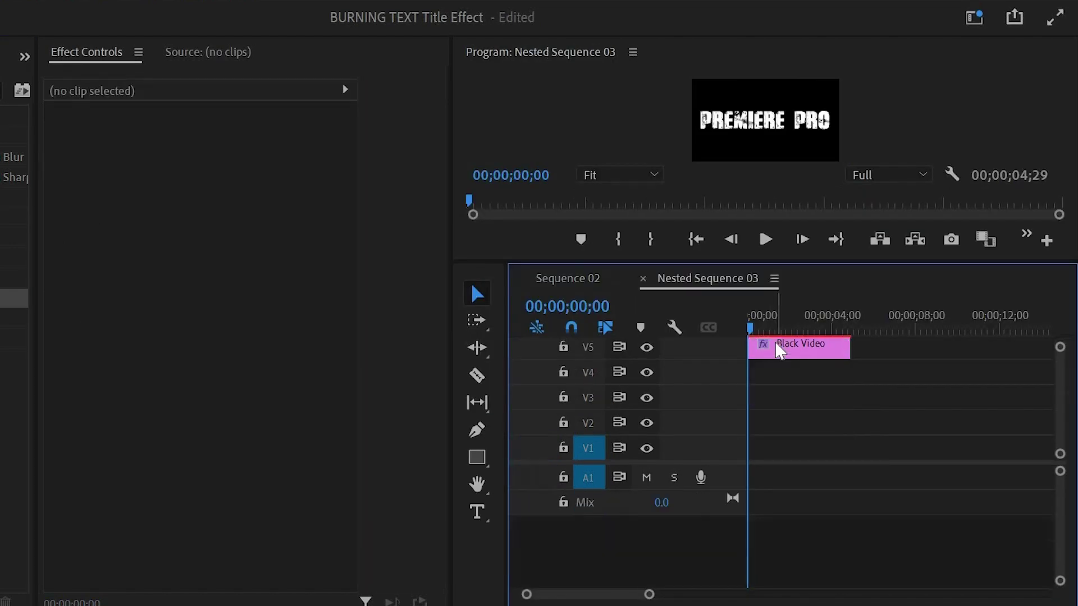
pyautogui.moveTo(787, 253); pyautogui.dragTo(788, 190)
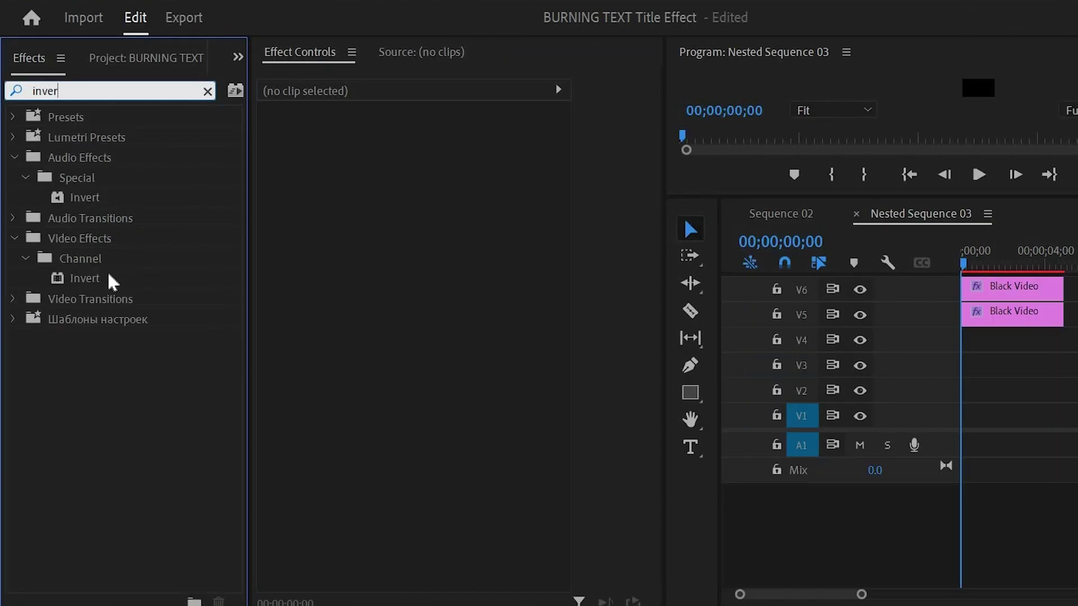
pyautogui.moveTo(84, 279); pyautogui.dragTo(996, 282)
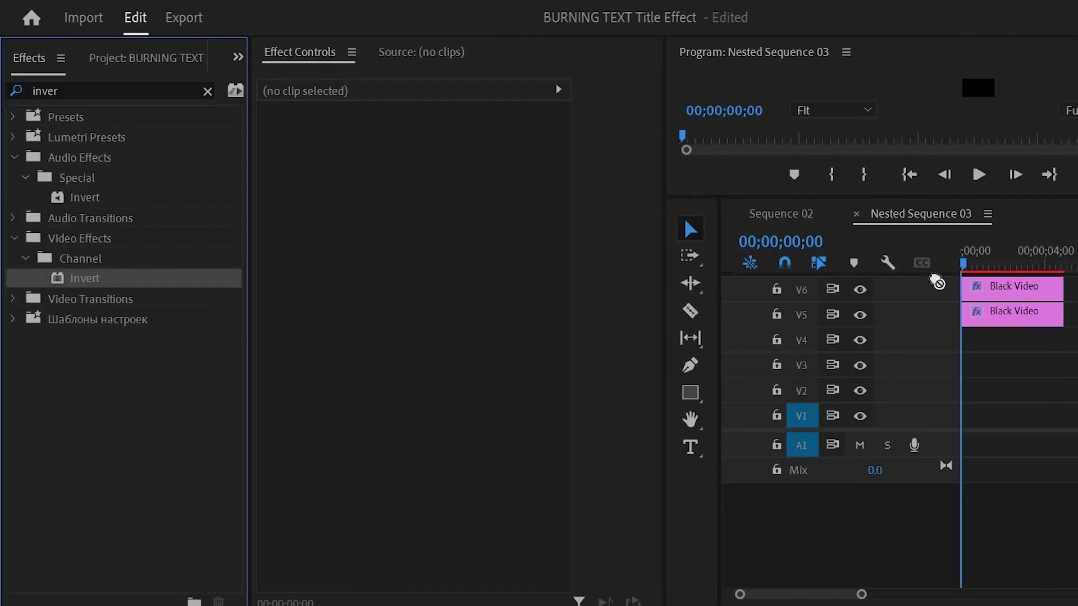
pyautogui.click(998, 288)
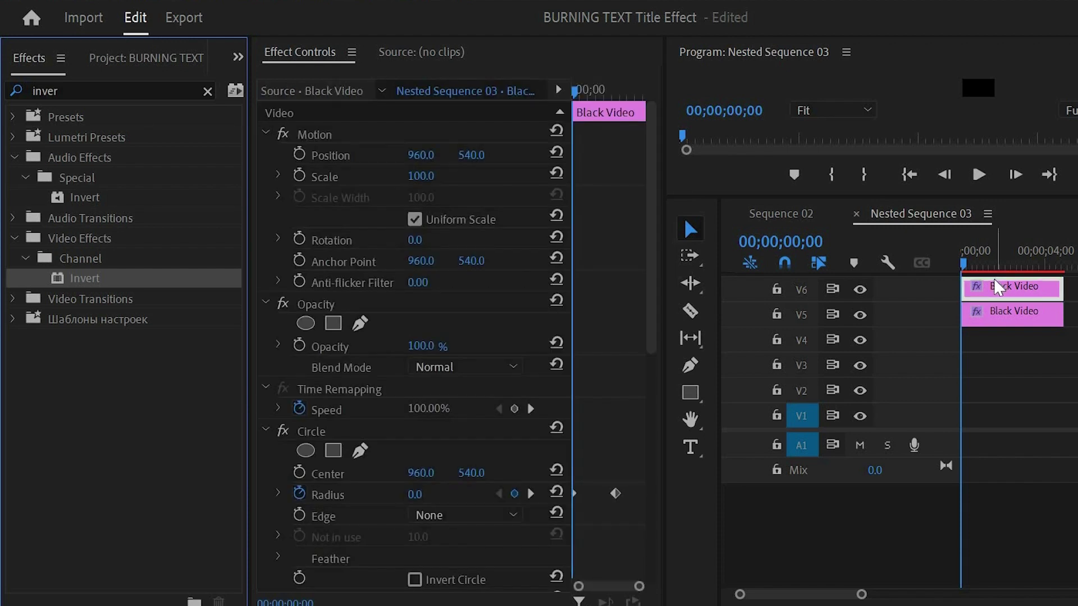
pyautogui.click(421, 175)
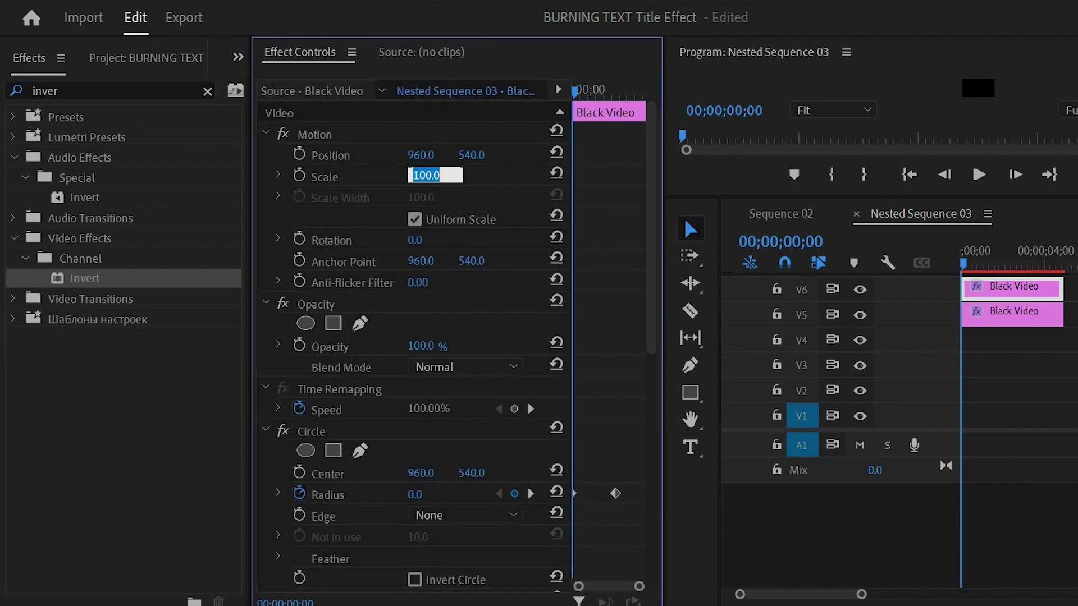
pyautogui.write('98')
pyautogui.press('Return')
pyautogui.click(780, 213)
# Copy the title to V1 with a single Track Matte Key on Video 5 and move it to the top track.
pyautogui.click(1021, 388)
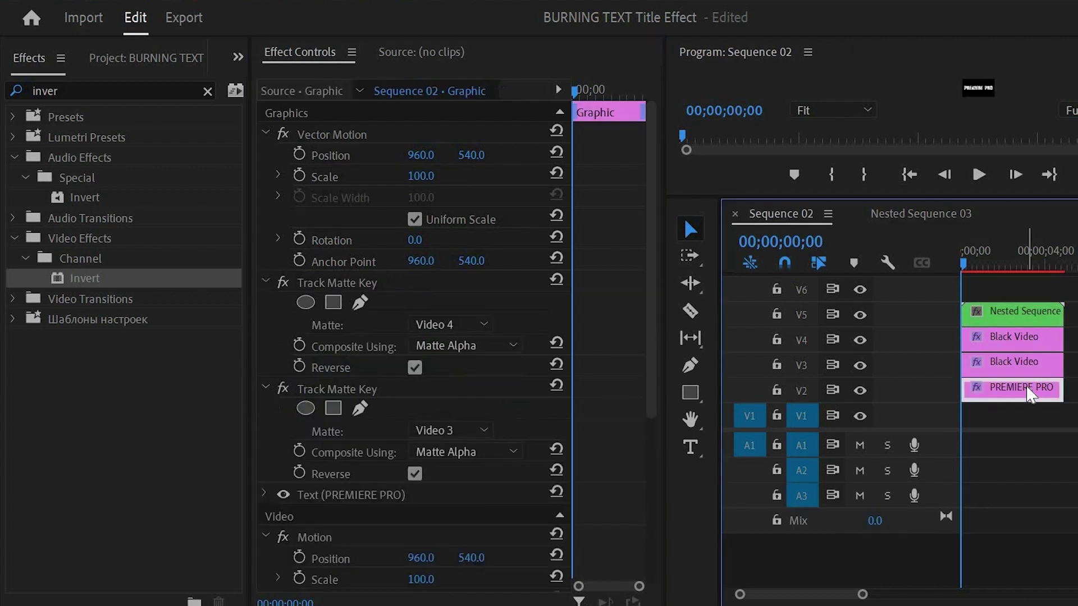
pyautogui.moveTo(1030, 396); pyautogui.dragTo(1028, 418)
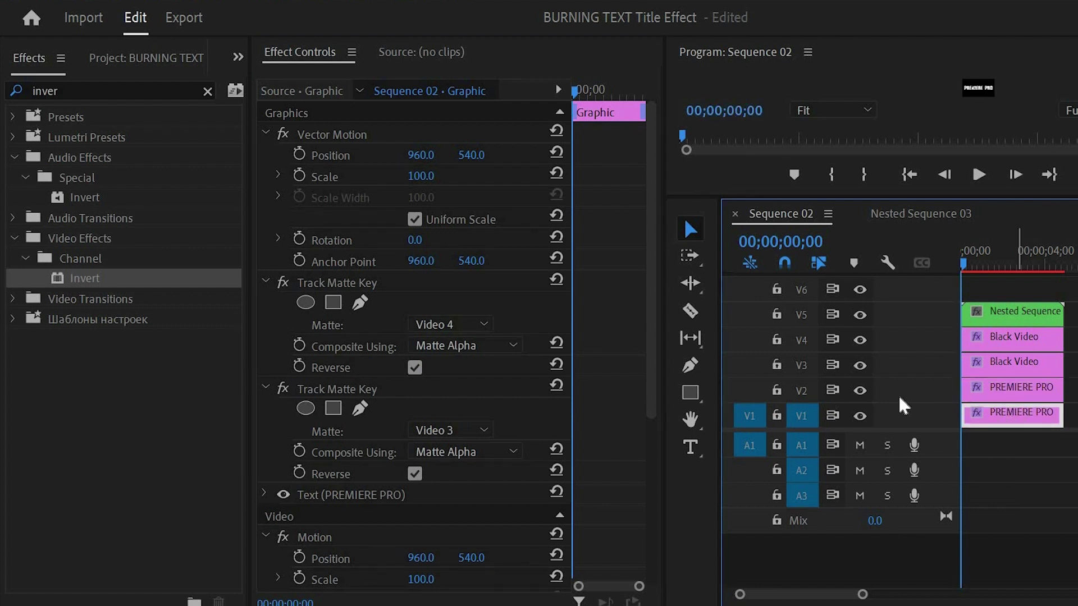
pyautogui.click(358, 283)
pyautogui.rightClick(367, 296)
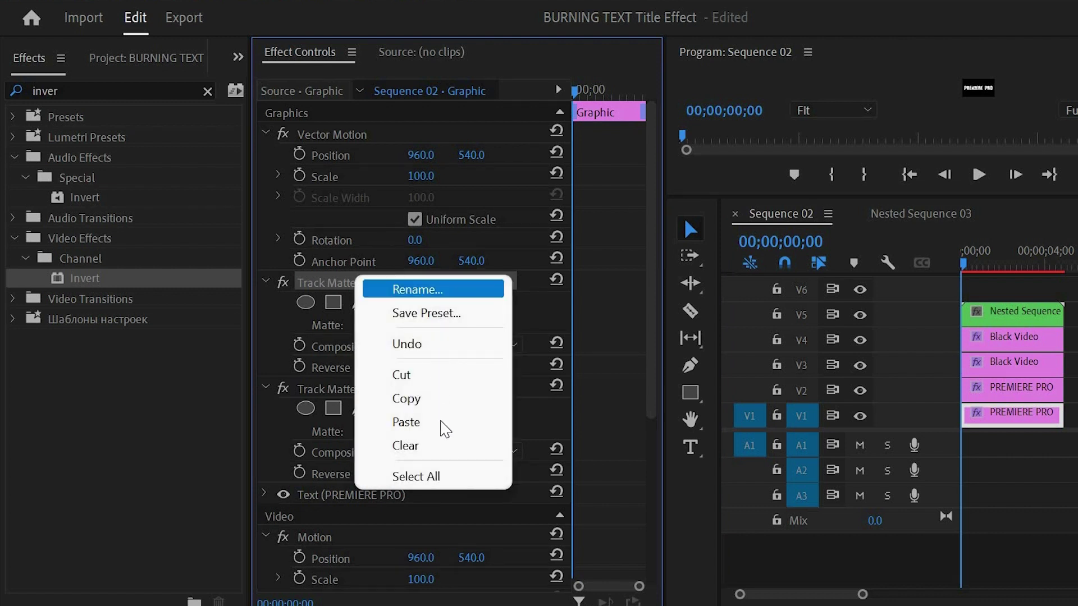
pyautogui.click(437, 455)
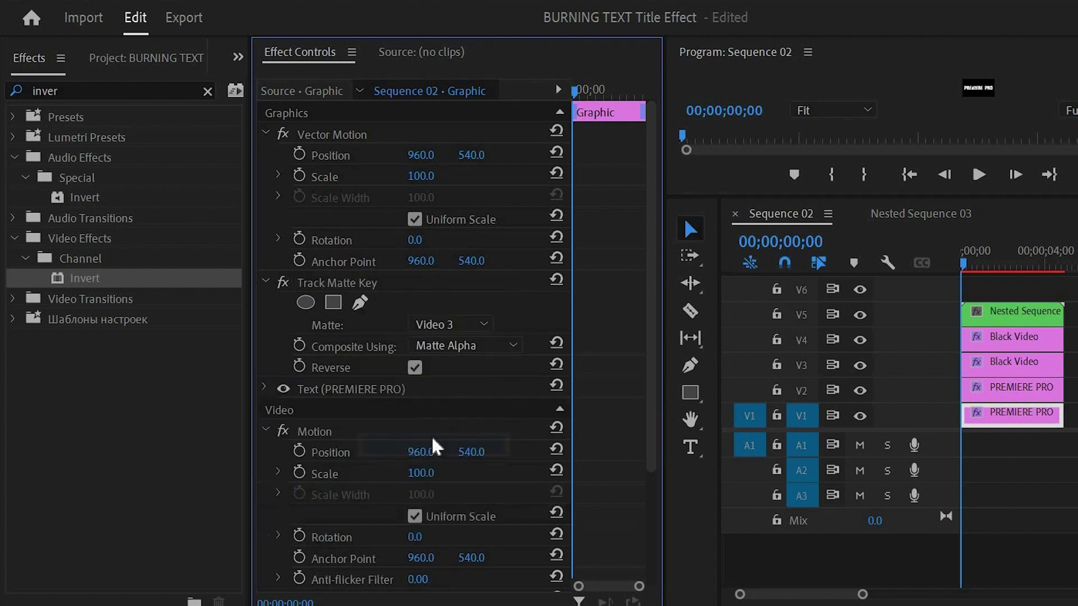
pyautogui.click(451, 324)
pyautogui.click(455, 387)
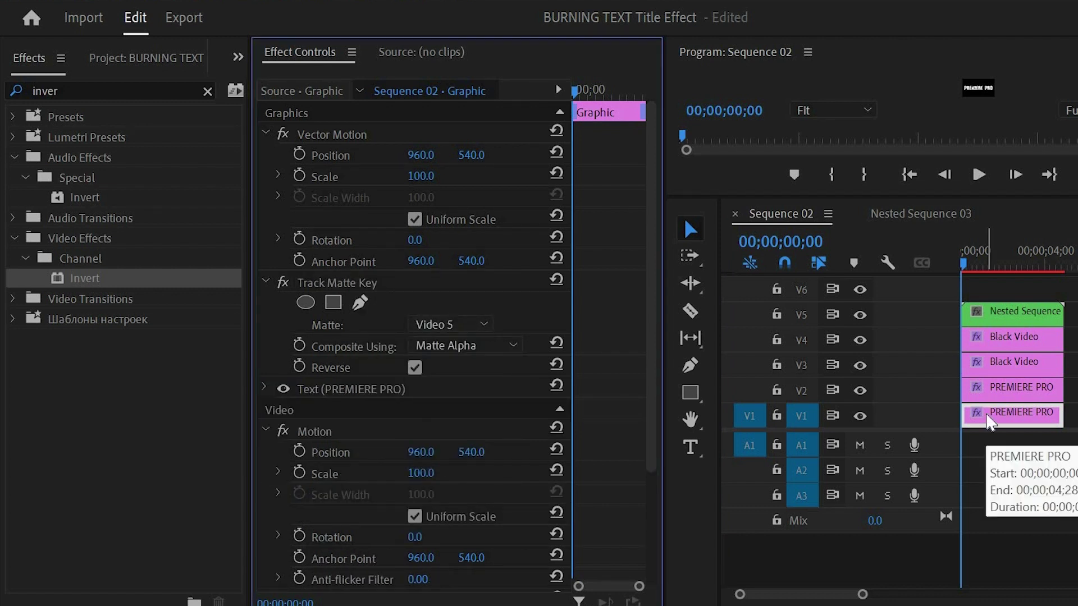
pyautogui.moveTo(1011, 312)
pyautogui.mouseDown()
pyautogui.moveTo(977, 302)
pyautogui.moveTo(978, 290)
pyautogui.mouseUp()
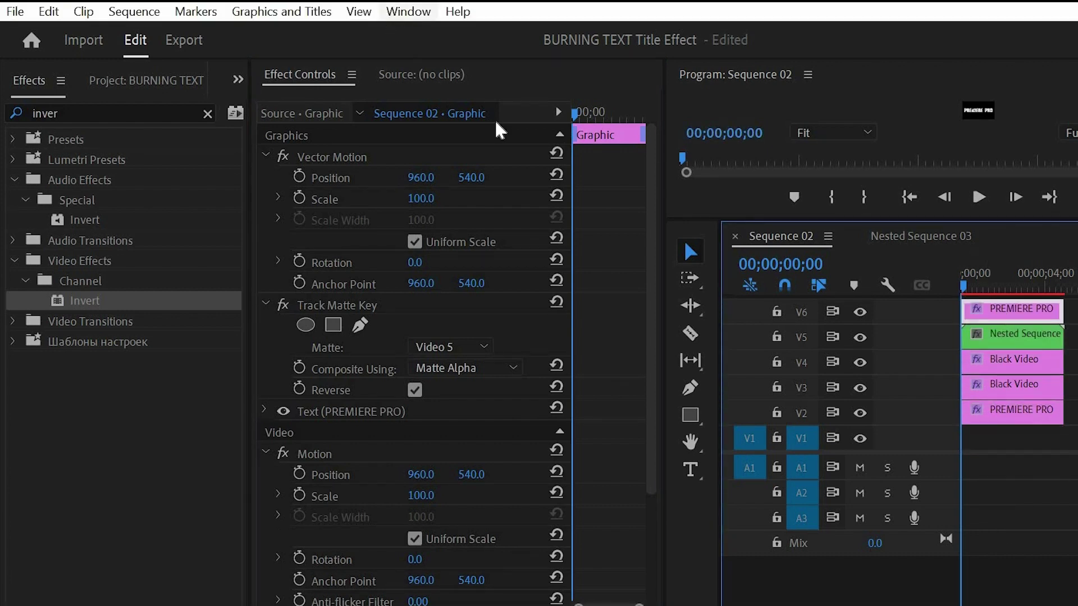
# In Essential Graphics, set the title's text Fill to orange #FF7800.
pyautogui.click(409, 11)
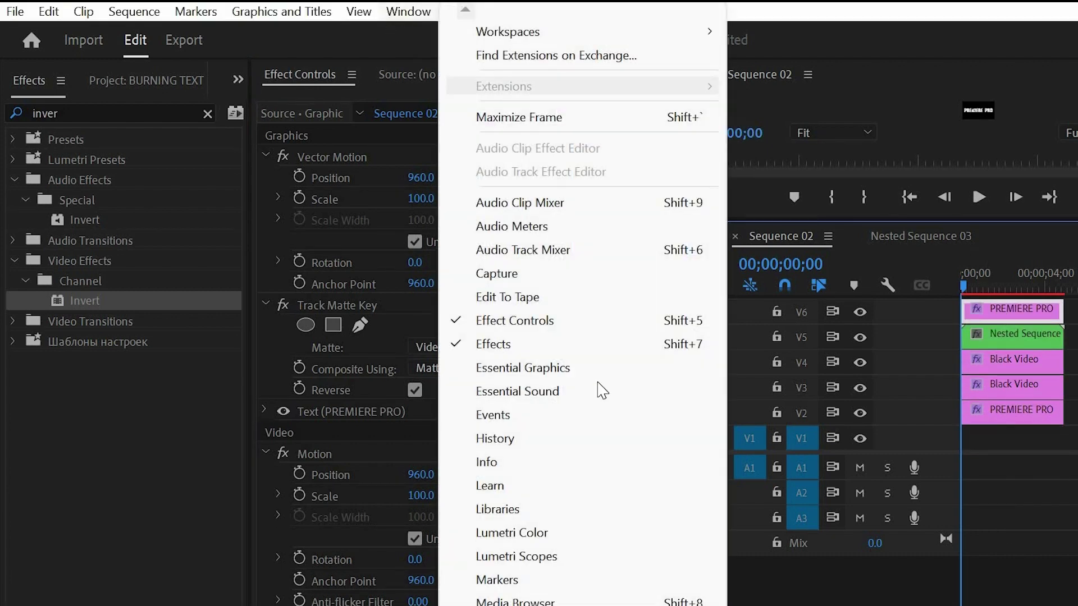
pyautogui.click(590, 362)
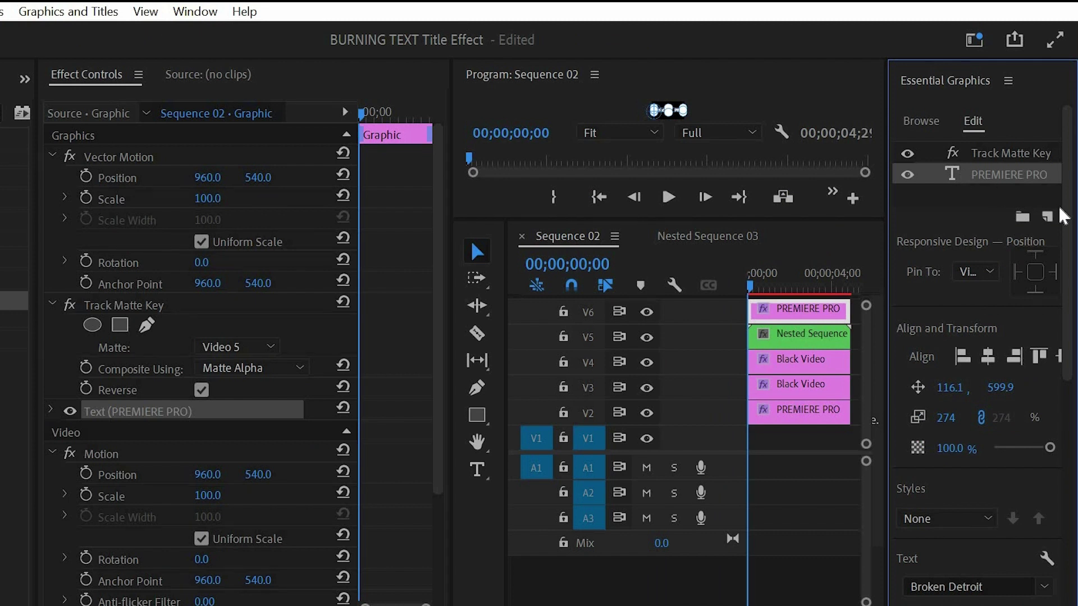
pyautogui.moveTo(1070, 168); pyautogui.dragTo(1070, 354)
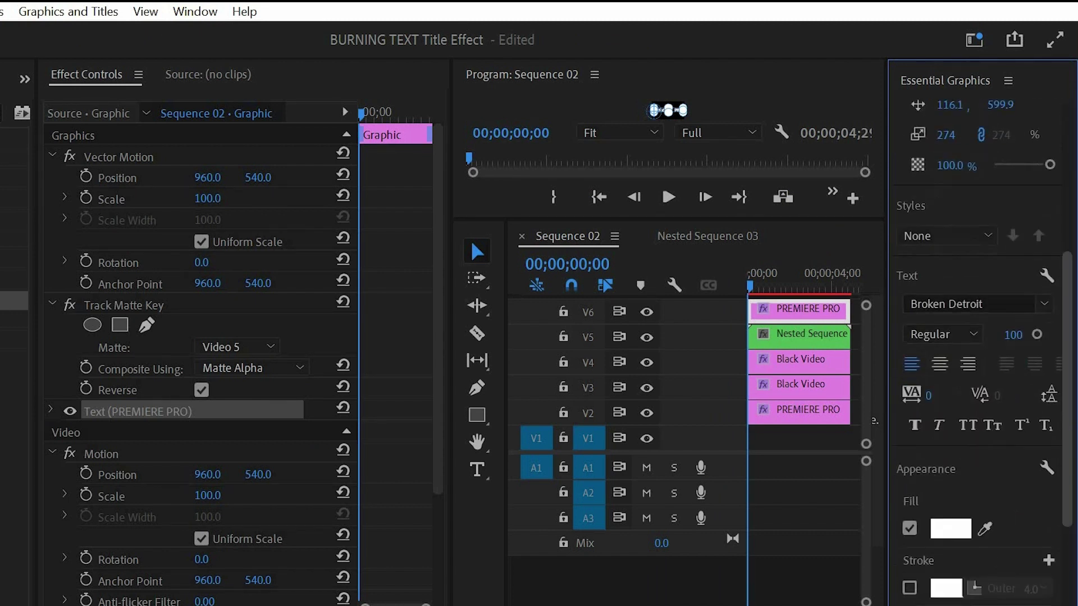
pyautogui.moveTo(1069, 422); pyautogui.dragTo(1068, 478)
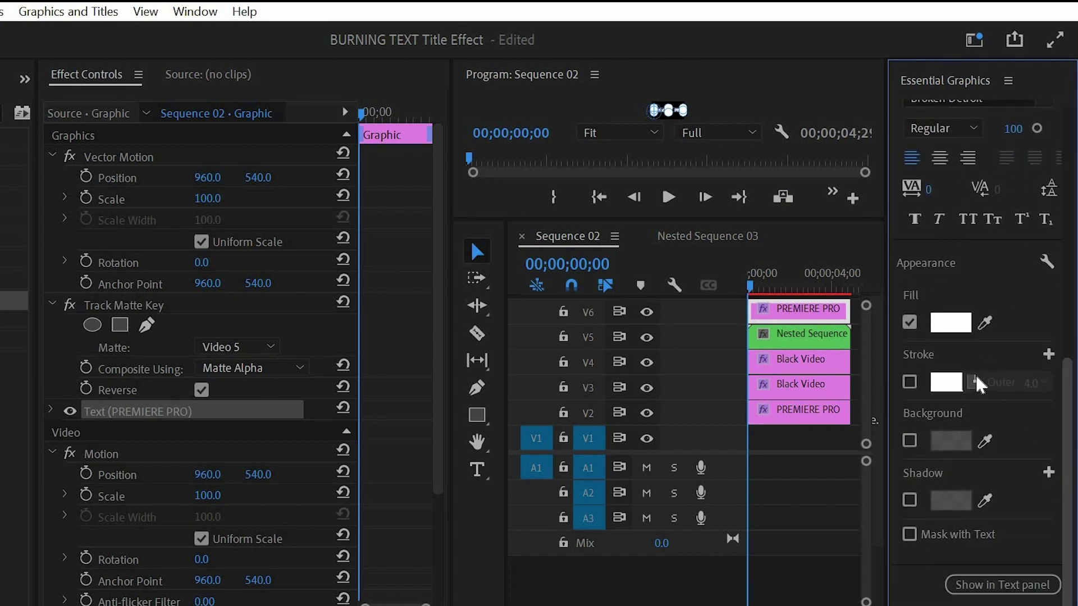
pyautogui.click(951, 322)
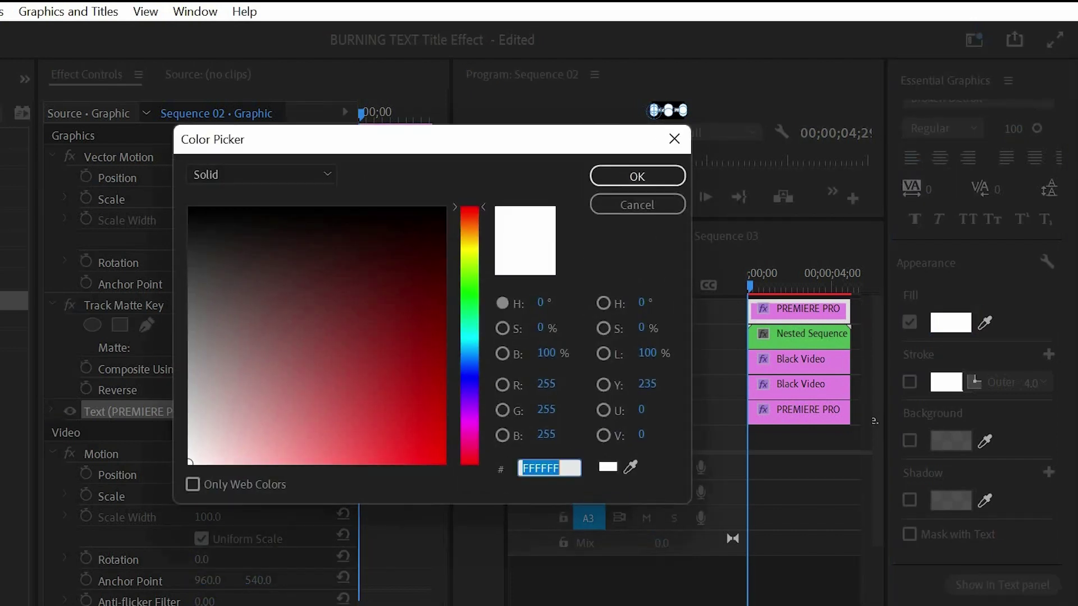
pyautogui.write('ff7800')
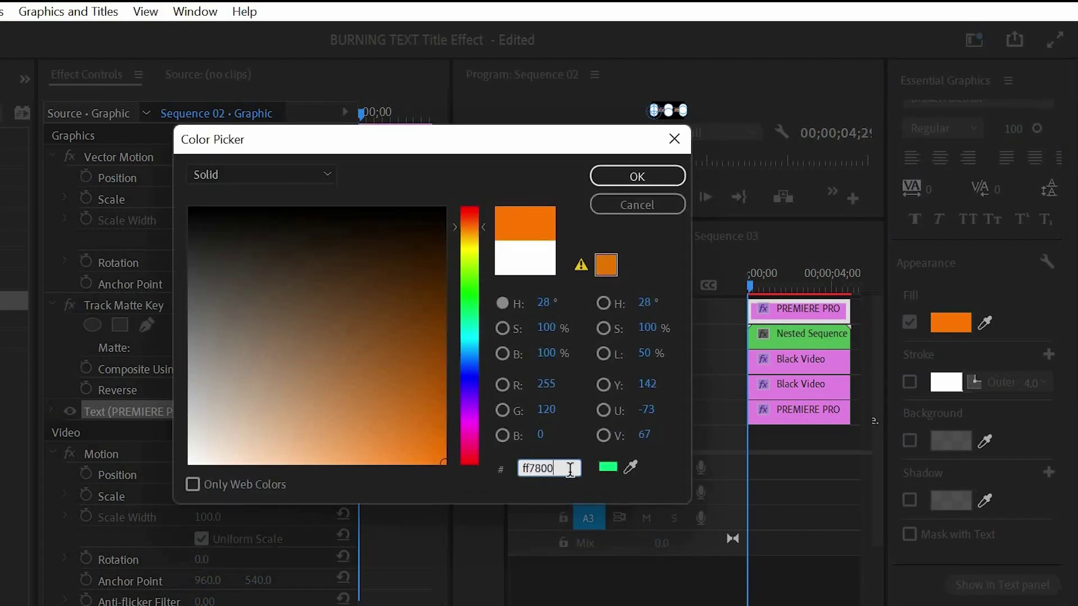
pyautogui.press('Return')
pyautogui.scroll(-3, 198, 311)
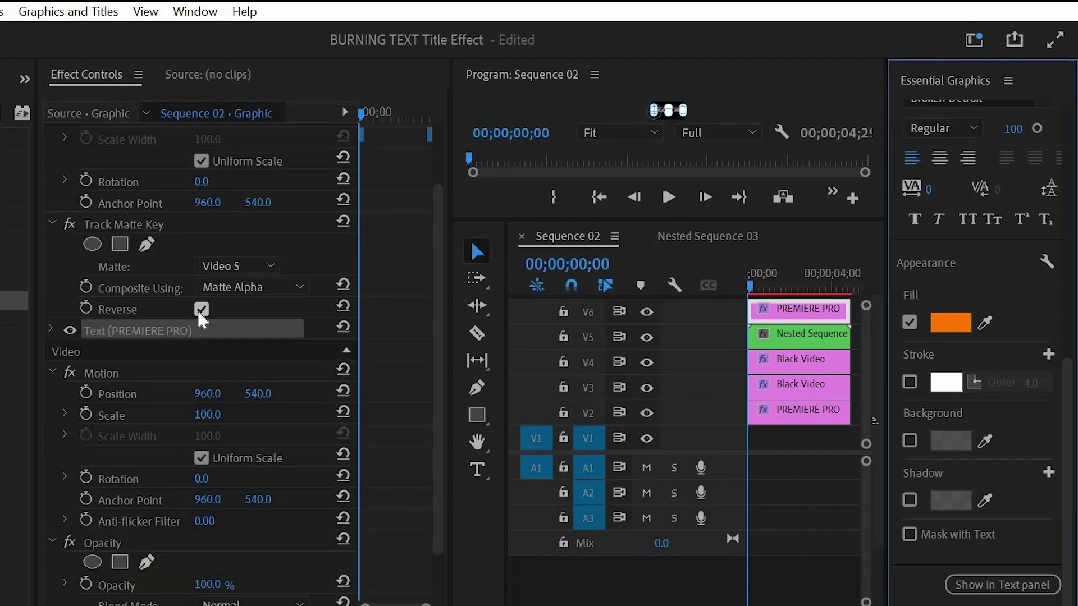
# Review the Track Matte Key's Matte Luma compositing choice and leave it unchanged.
pyautogui.click(201, 311)
pyautogui.click(234, 289)
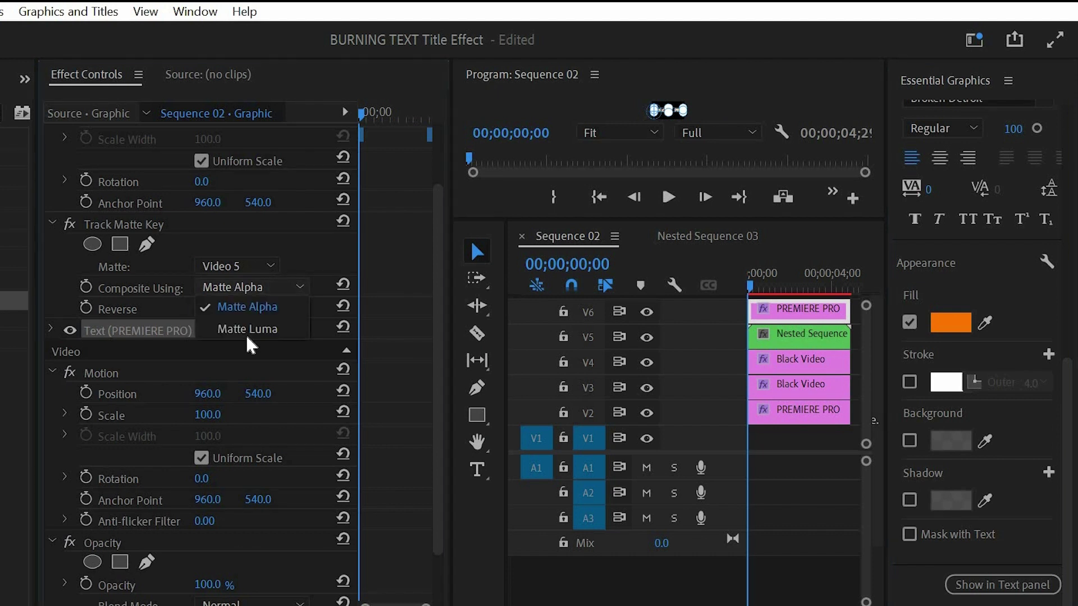
pyautogui.click(367, 361)
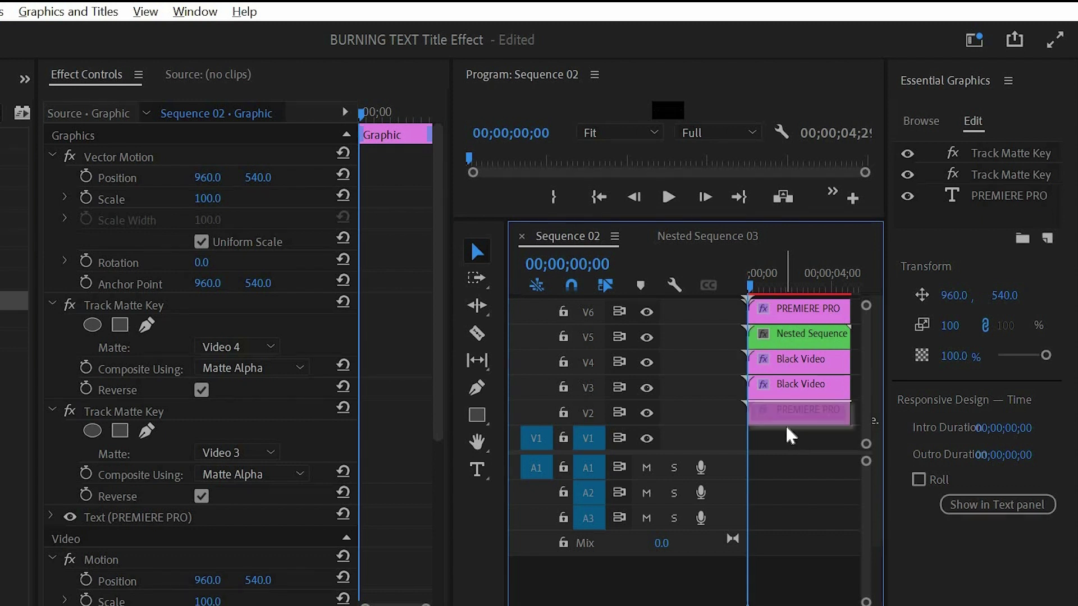
# Alt-drag a copy of the PREMIERE PRO title onto V1 and clear both Track Matte Key effects from it.
pyautogui.keyDown('alt'); pyautogui.moveTo(796, 411); pyautogui.dragTo(788, 436); pyautogui.keyUp('alt')
pyautogui.click(787, 436)
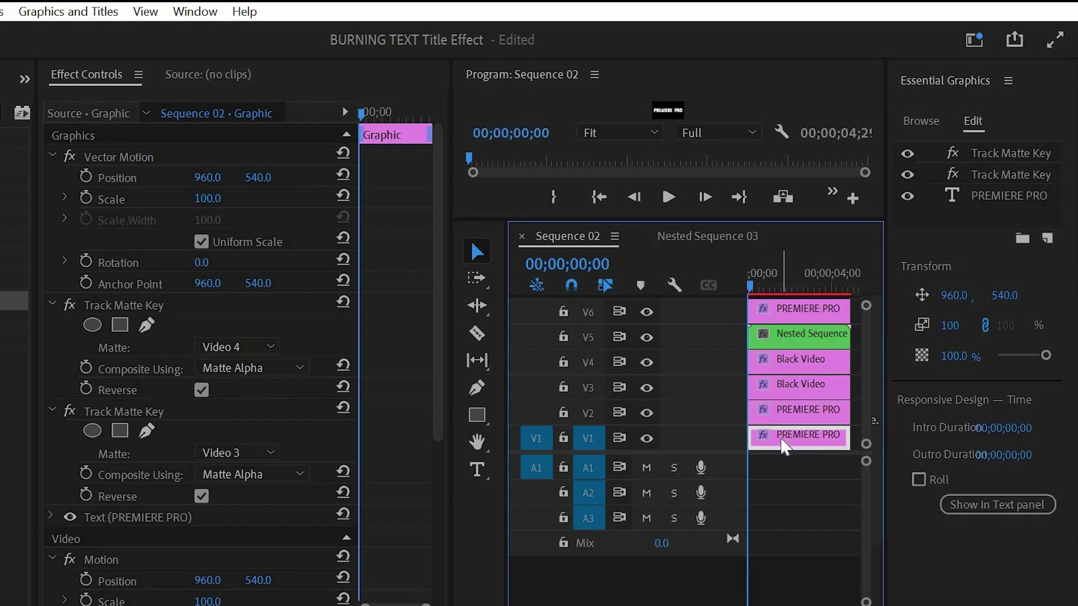
pyautogui.rightClick(148, 312)
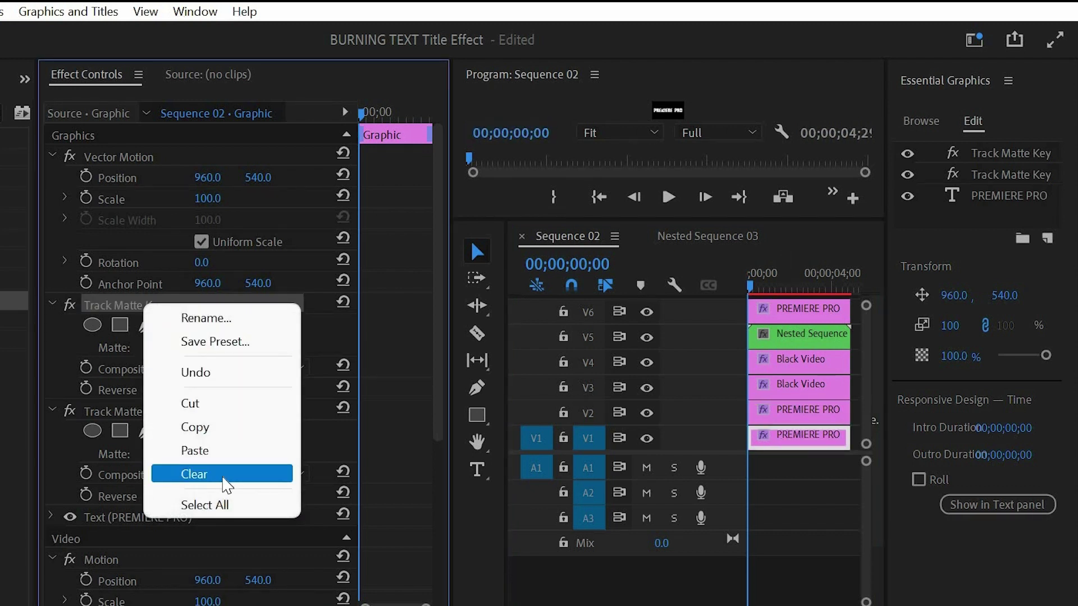
pyautogui.click(195, 474)
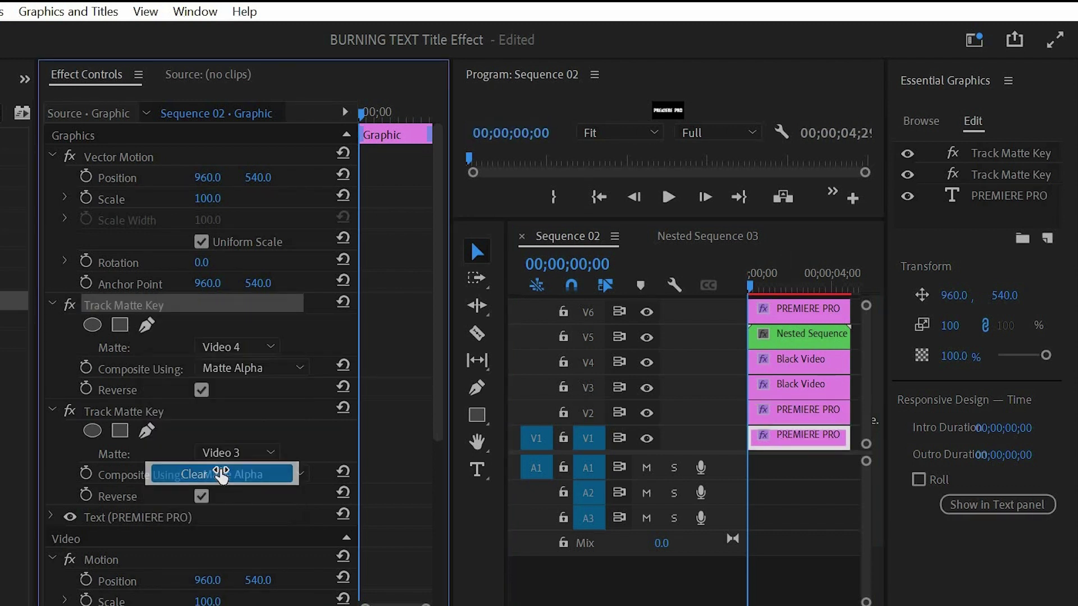
pyautogui.rightClick(141, 310)
pyautogui.click(205, 473)
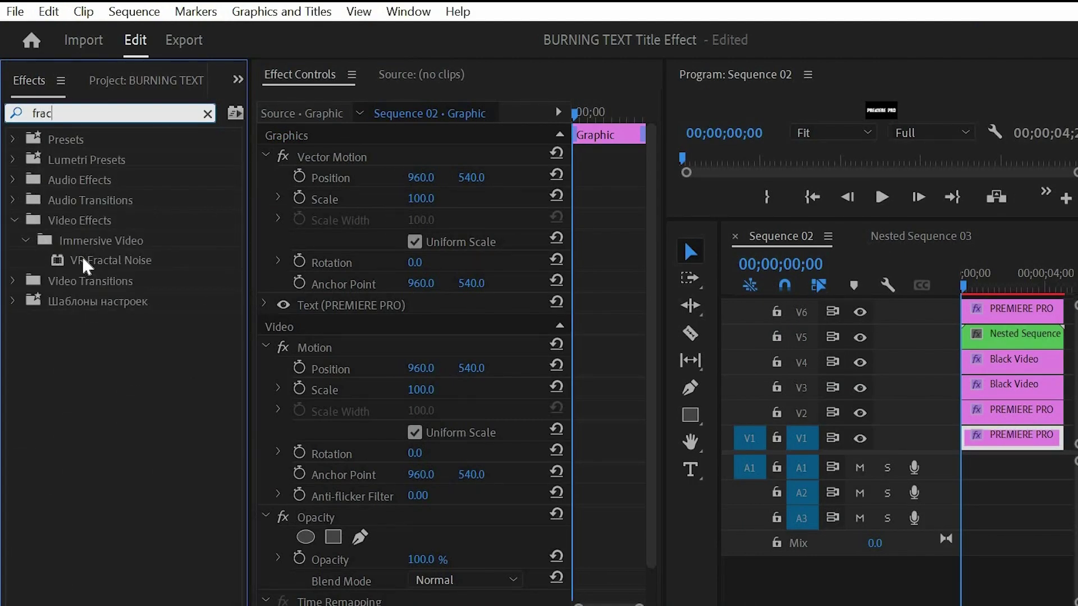
# Apply VR Fractal Noise to the V1 copy with Contrast 200, Brightness -30 and Complexity 10.
pyautogui.moveTo(83, 263); pyautogui.dragTo(1000, 455)
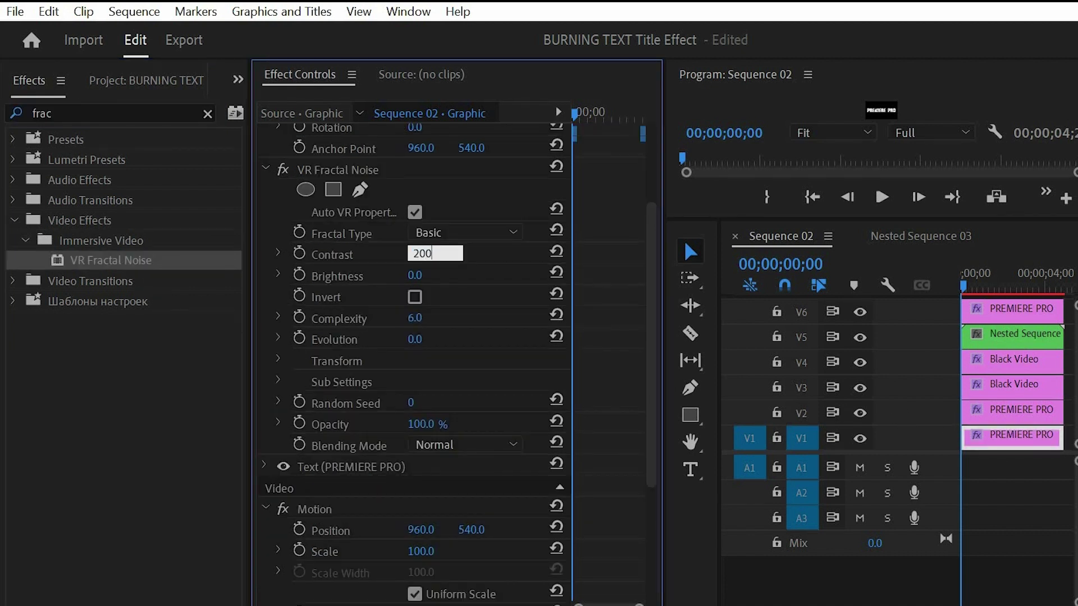
pyautogui.press('Tab')
pyautogui.write('-')
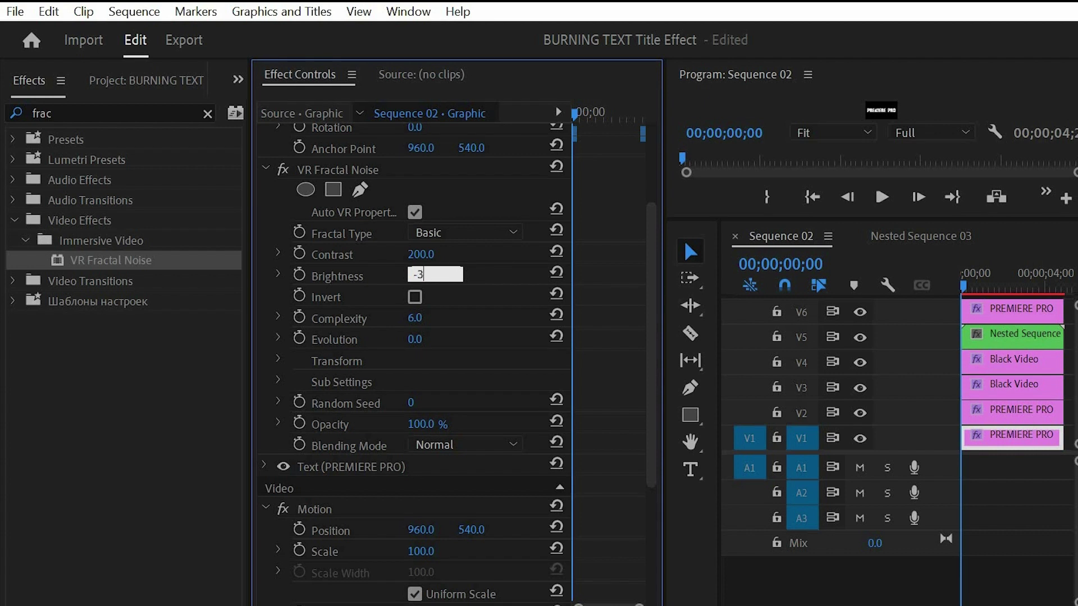
pyautogui.write('0.0')
pyautogui.click(414, 317)
pyautogui.write('10')
pyautogui.press('Return')
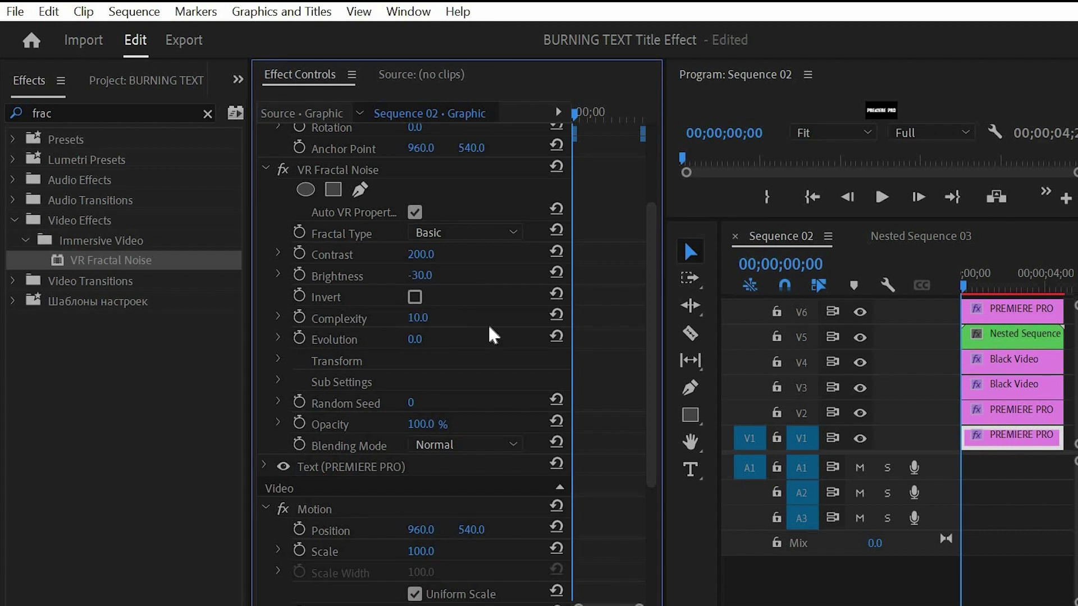
pyautogui.click(299, 339)
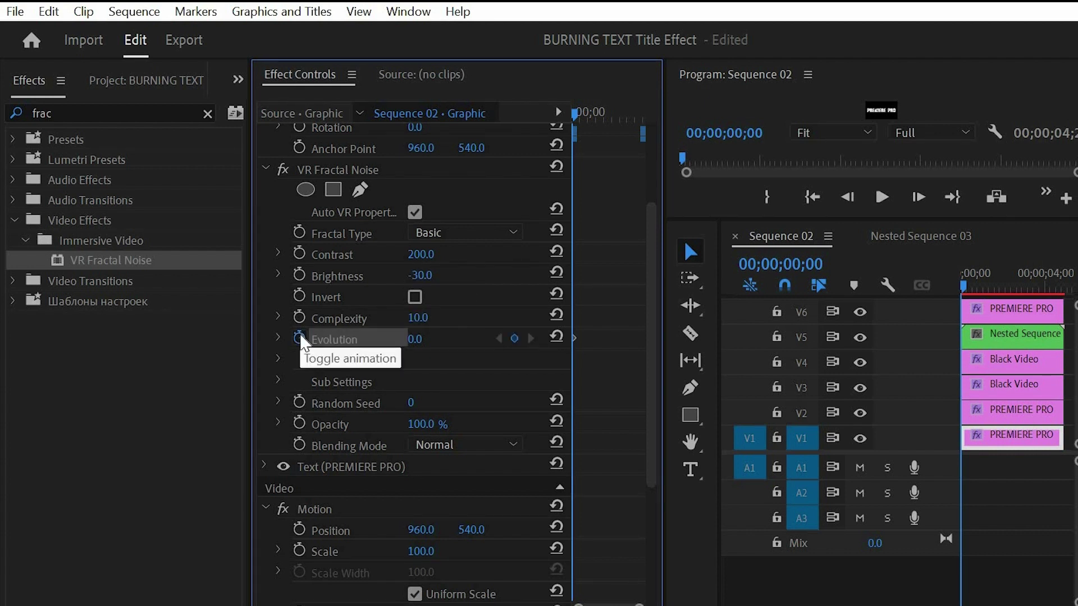
# Keyframe Evolution to 2x160° at four seconds, then return the playhead to three seconds.
pyautogui.moveTo(576, 112); pyautogui.dragTo(632, 118)
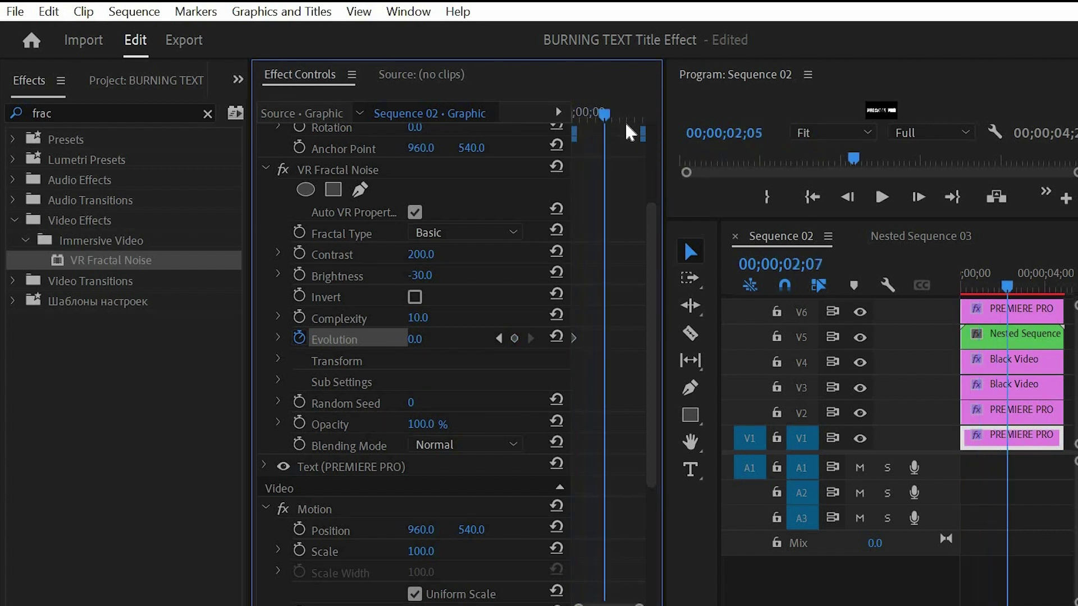
pyautogui.click(414, 338)
pyautogui.write('10')
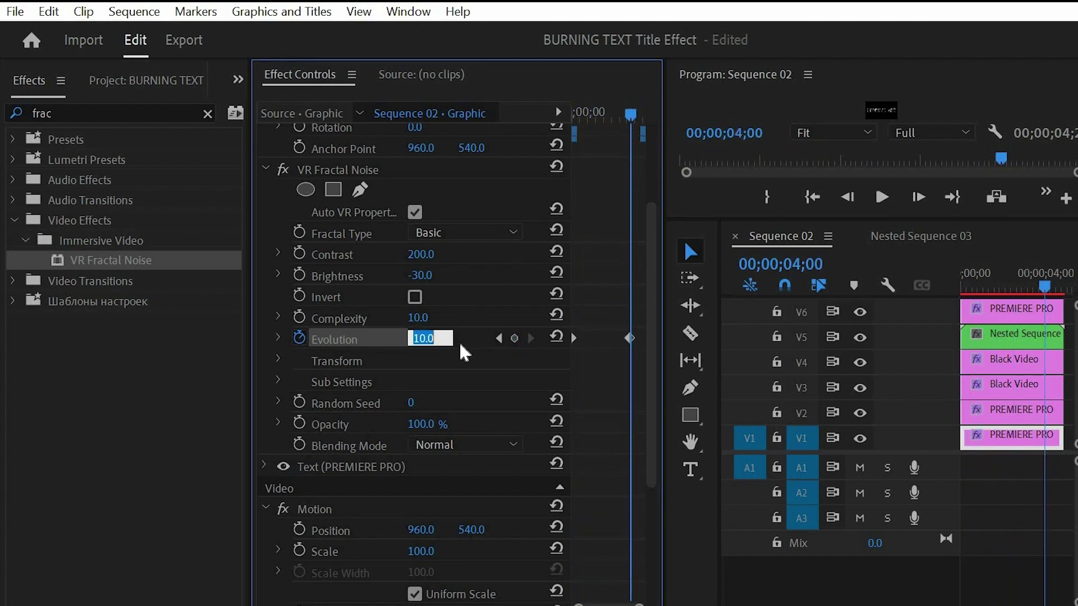
pyautogui.scroll(2, 462, 349)
pyautogui.scroll(3, 462, 349)
pyautogui.scroll(4, 462, 350)
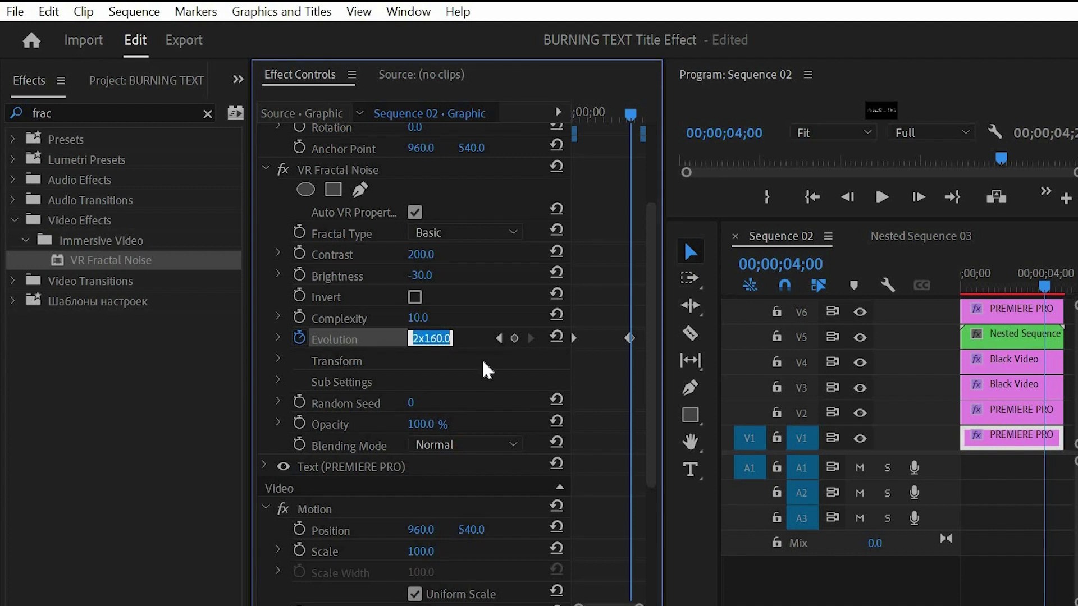
pyautogui.moveTo(1000, 160); pyautogui.dragTo(921, 165)
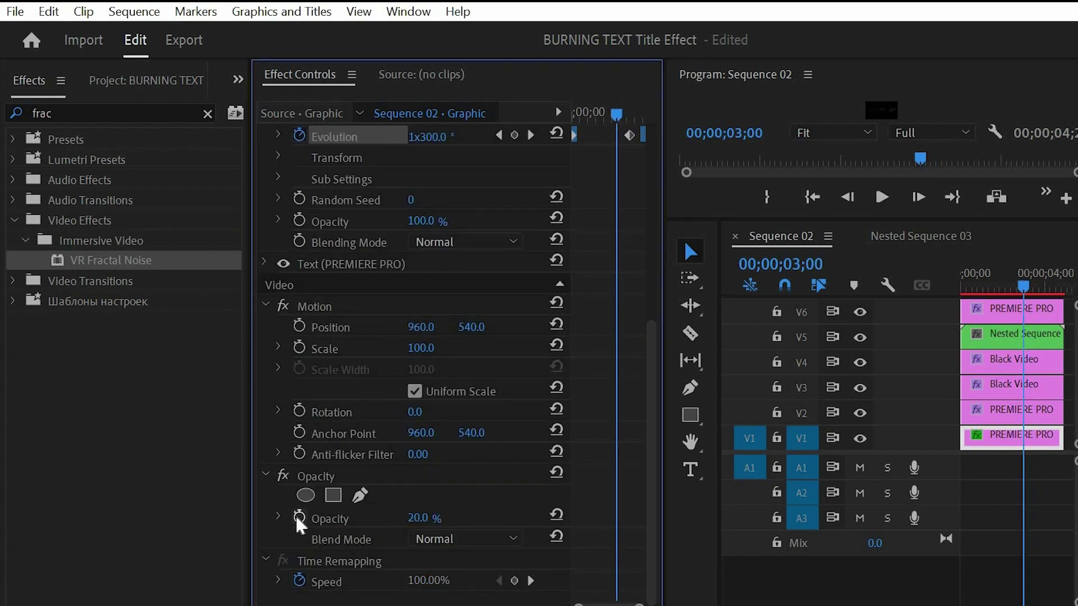
# Keyframe Opacity at three seconds and set it to 0% one frame later.
pyautogui.click(299, 517)
pyautogui.click(920, 197)
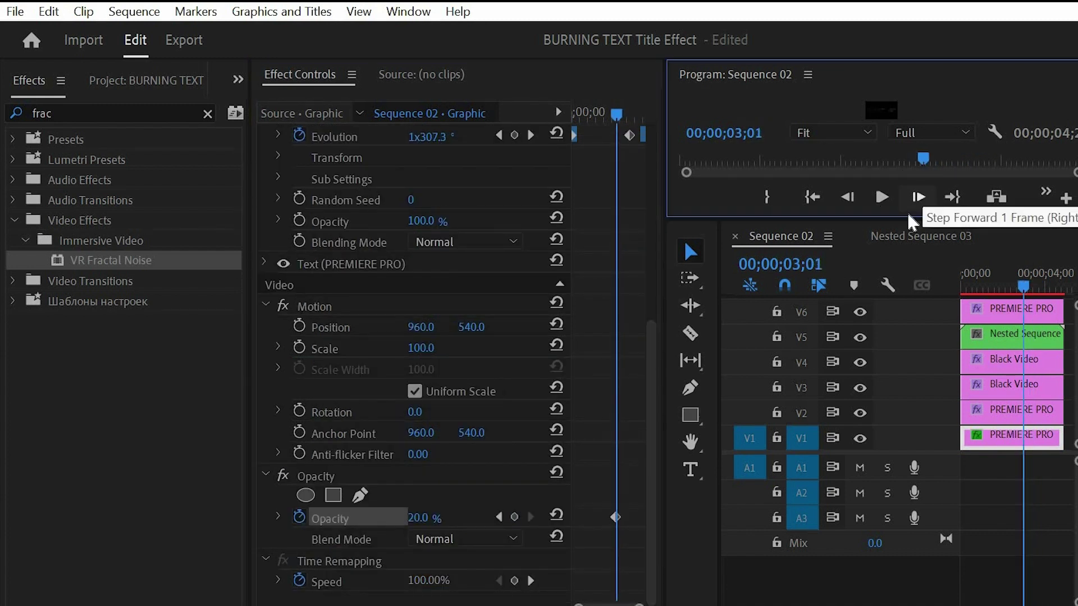
pyautogui.click(421, 517)
pyautogui.write('0')
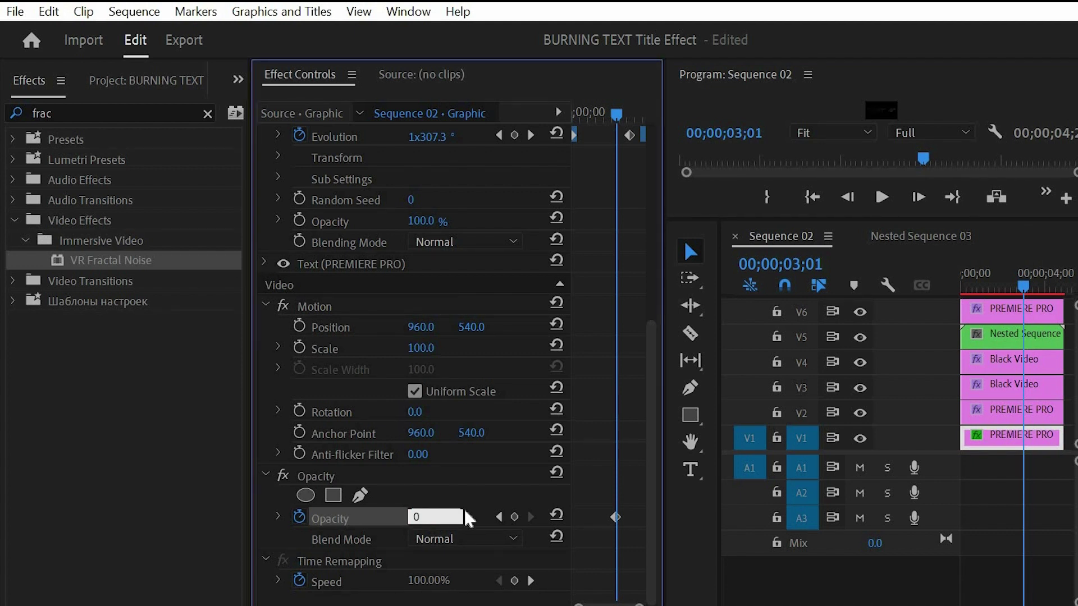
pyautogui.press('Return')
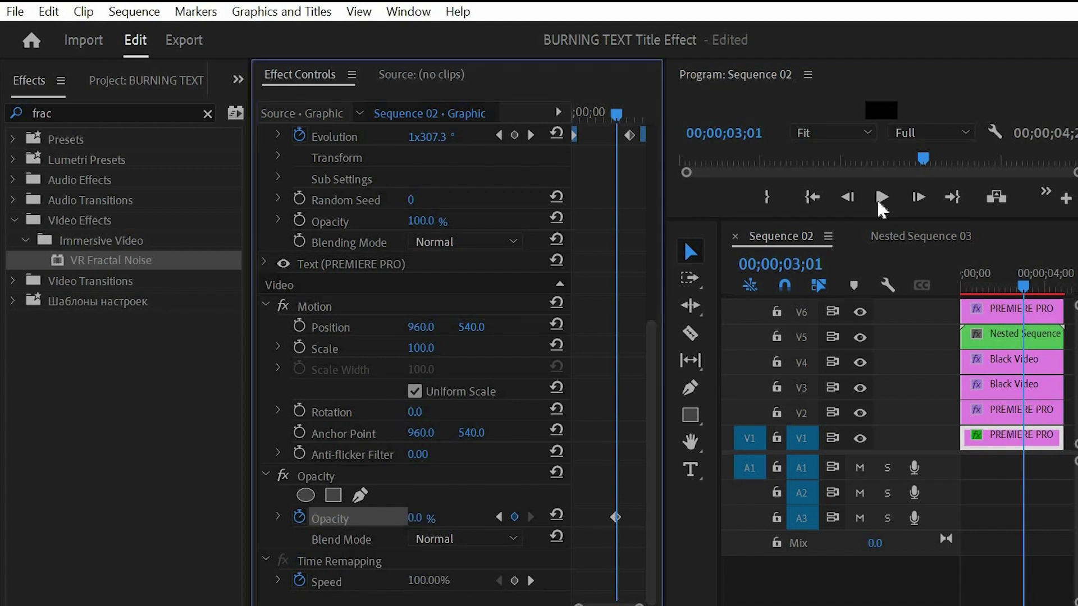